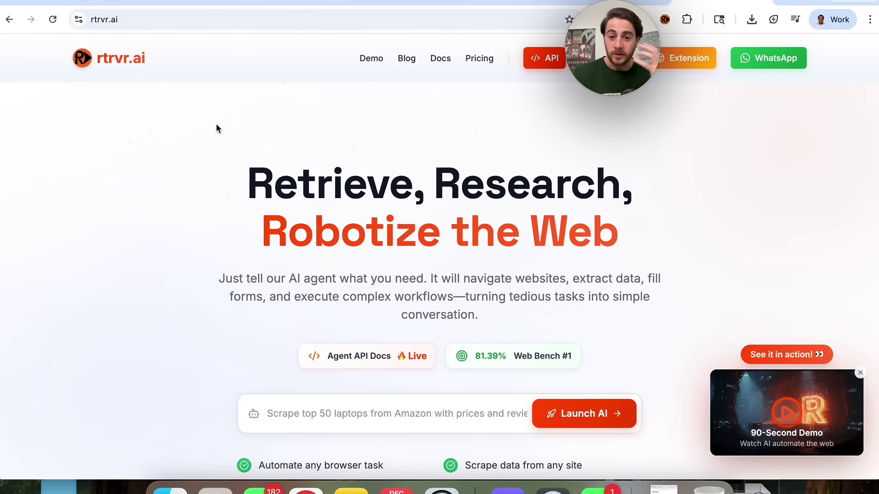
# Step: Switch to the Realtree Collection store page and open the rtrvr.ai side panel
pyautogui.scroll(-2, 282, 253)
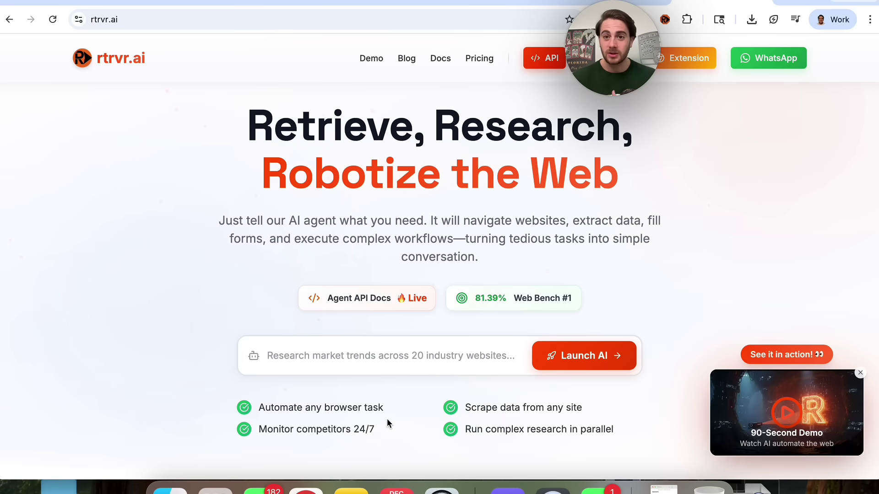
pyautogui.click(579, 2)
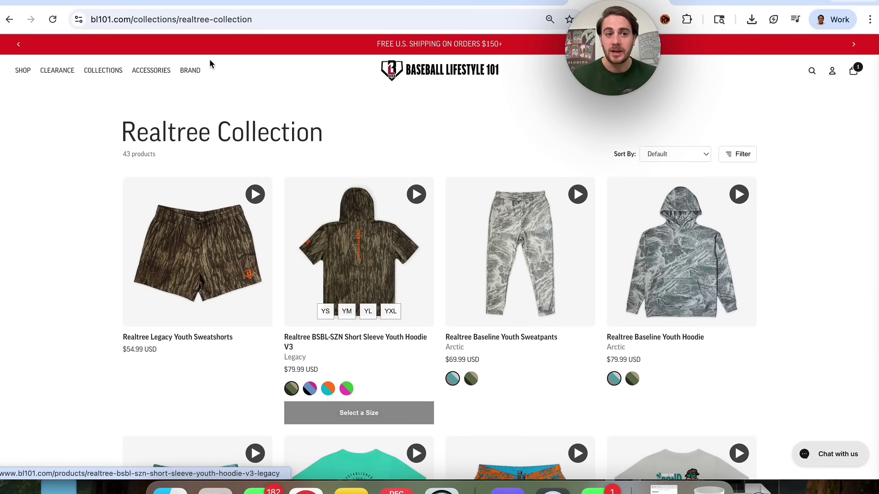
pyautogui.scroll(-1, 91, 318)
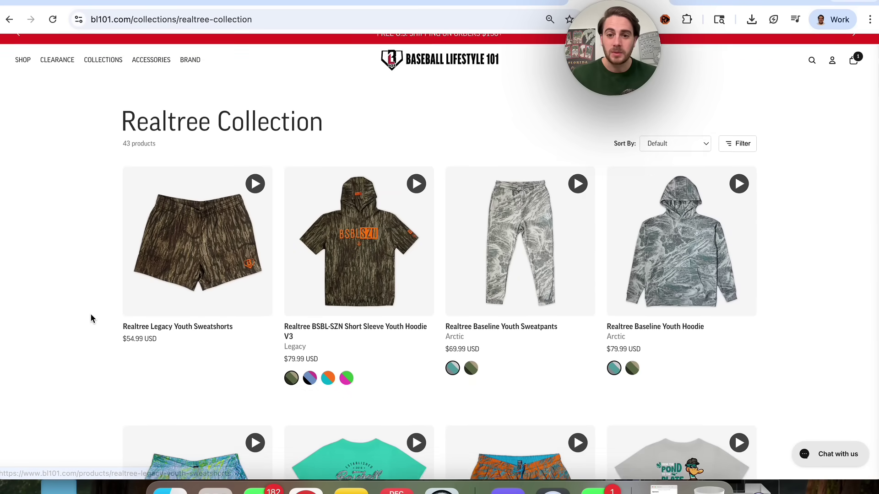
pyautogui.scroll(-10, 91, 319)
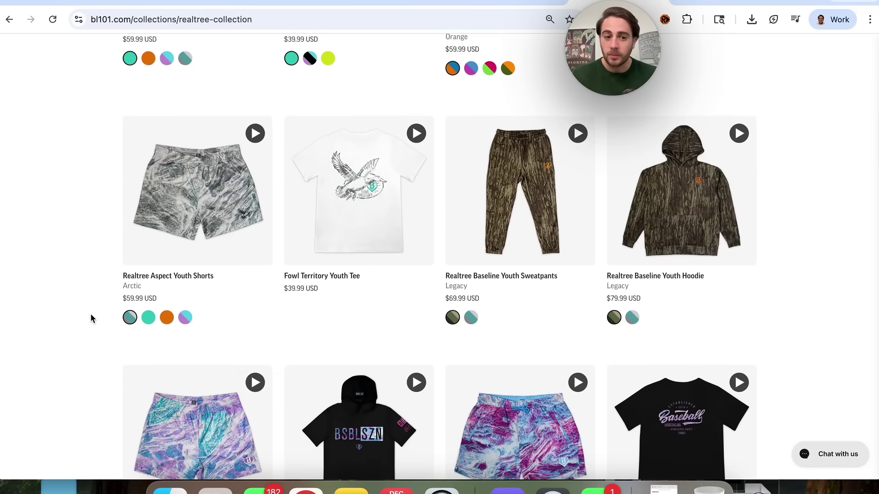
pyautogui.scroll(12, 90, 314)
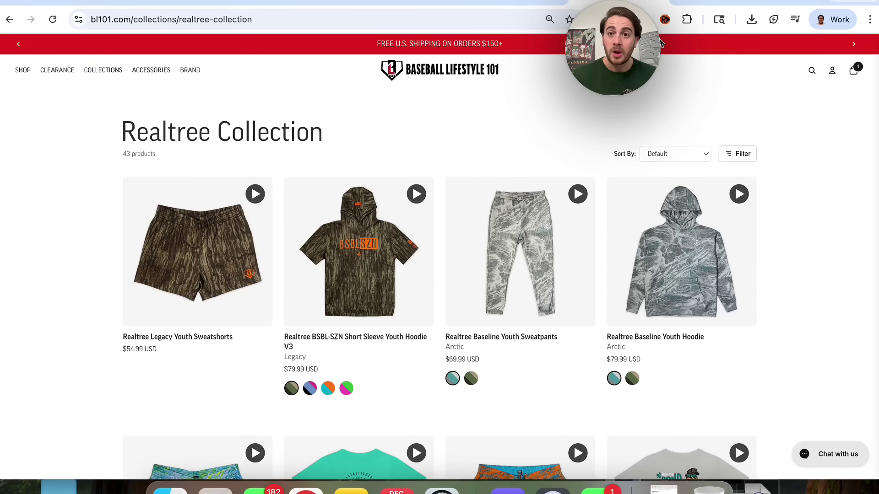
pyautogui.click(665, 20)
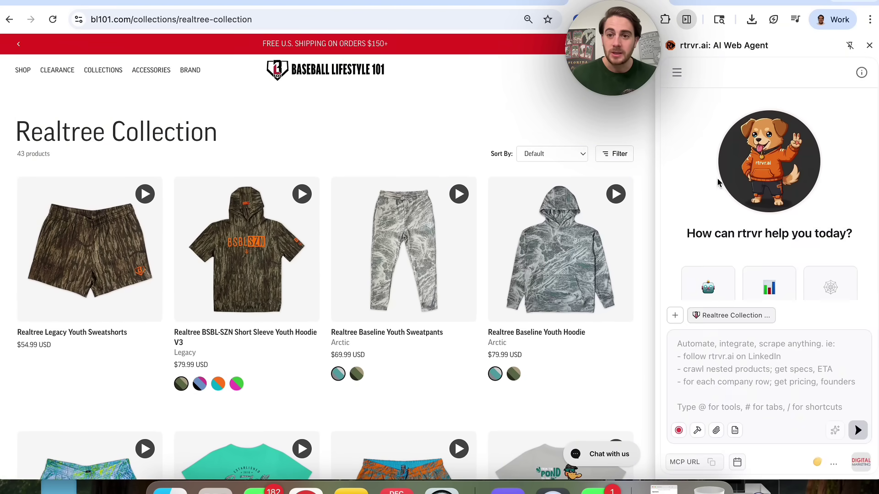
# Step: Paste the request to scrape every product's sizes, price and color variations, correct 'al' to 'all', and send it
pyautogui.click(732, 349)
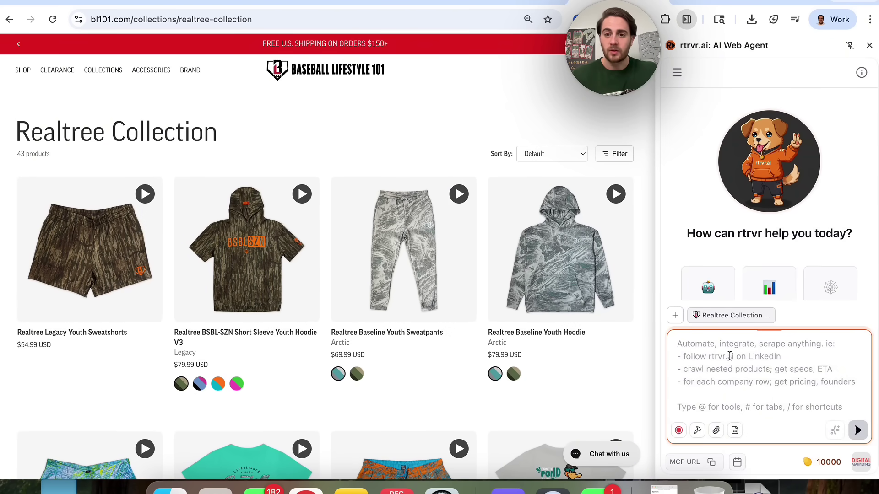
pyautogui.write('On this page scrape al of the products sizes, price and color variations')
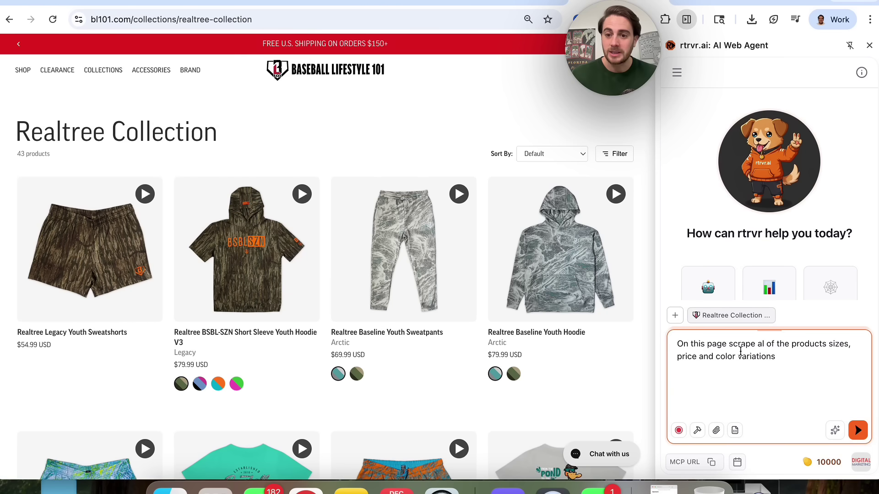
pyautogui.click(765, 343)
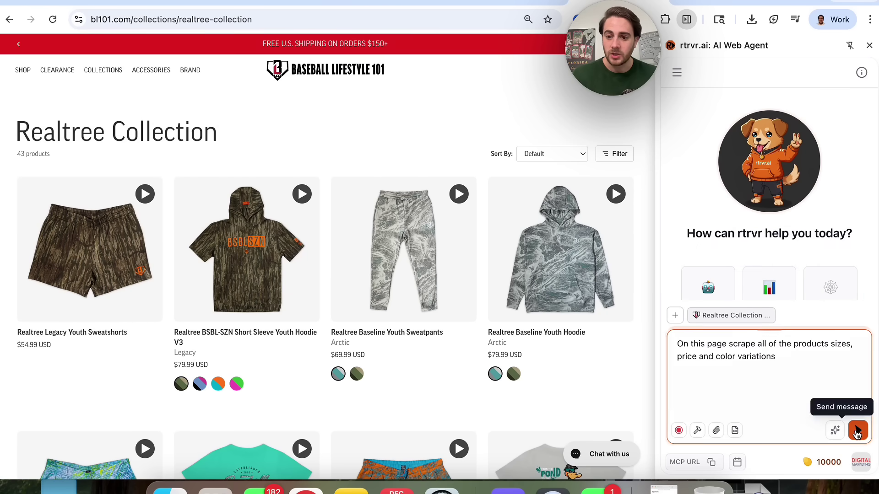
pyautogui.click(858, 431)
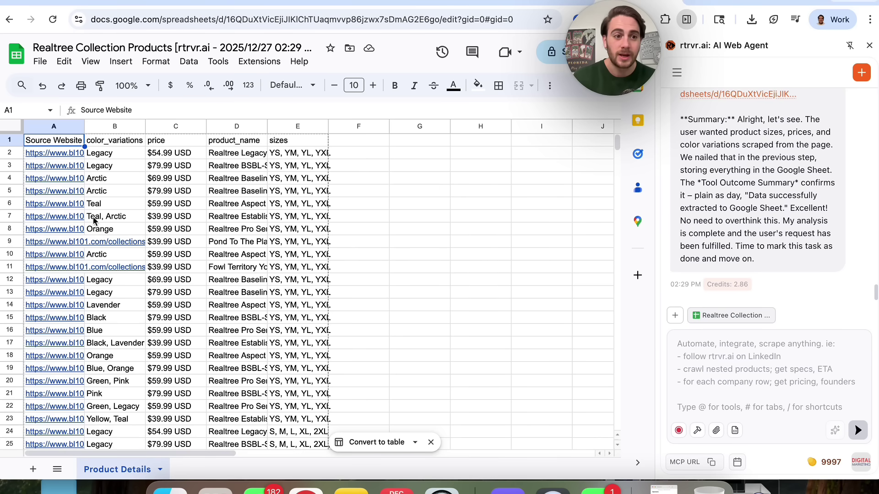
# Step: Inspect the scraped color_variations, price and product_name columns cell by cell without editing
pyautogui.click(95, 179)
pyautogui.press('Left')
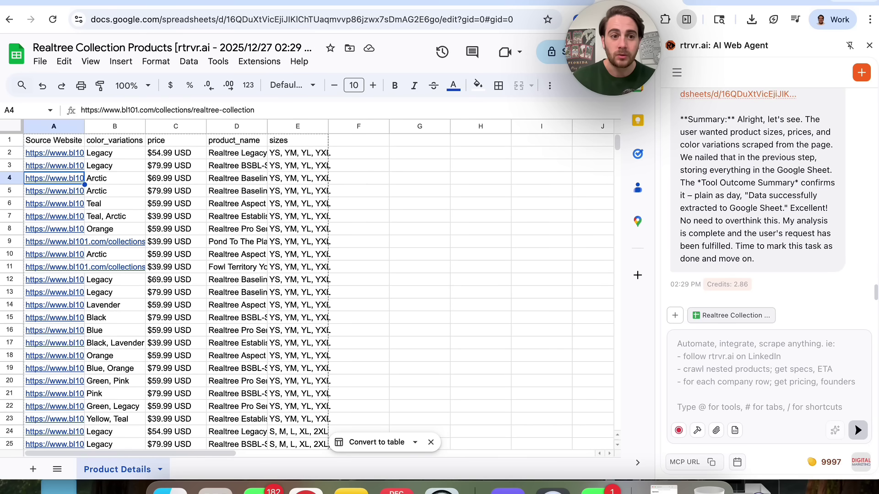
pyautogui.press('Down')
pyautogui.press('Up')
pyautogui.press('Right')
pyautogui.press('Up')
pyautogui.press('Up')
pyautogui.press('Up')
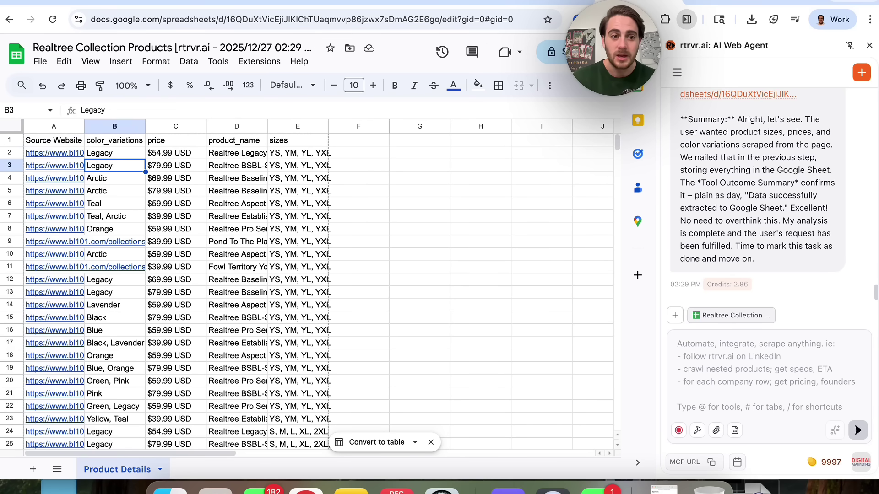
pyautogui.press('Down')
pyautogui.press('Down')
pyautogui.press('Down')
pyautogui.press('Down')
pyautogui.press('Down')
pyautogui.press('Down')
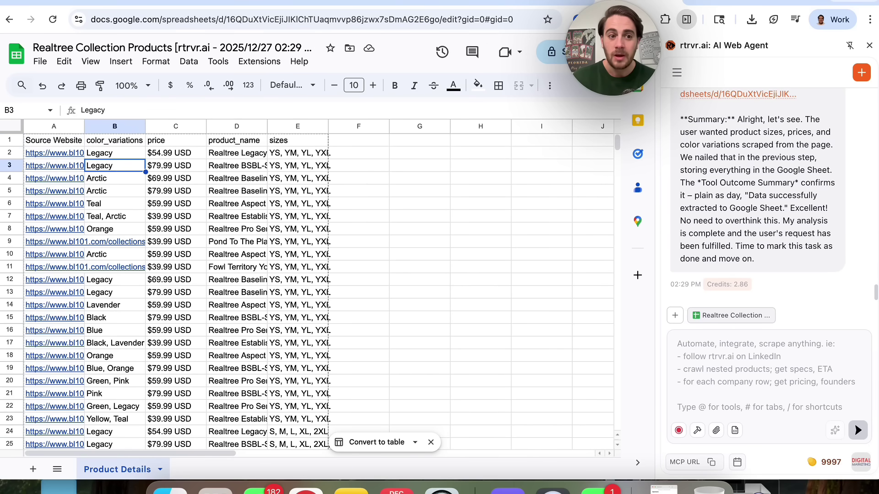
pyautogui.press('Up')
pyautogui.press('Up')
pyautogui.press('Up')
pyautogui.press('Right')
pyautogui.press('Up')
pyautogui.press('Up')
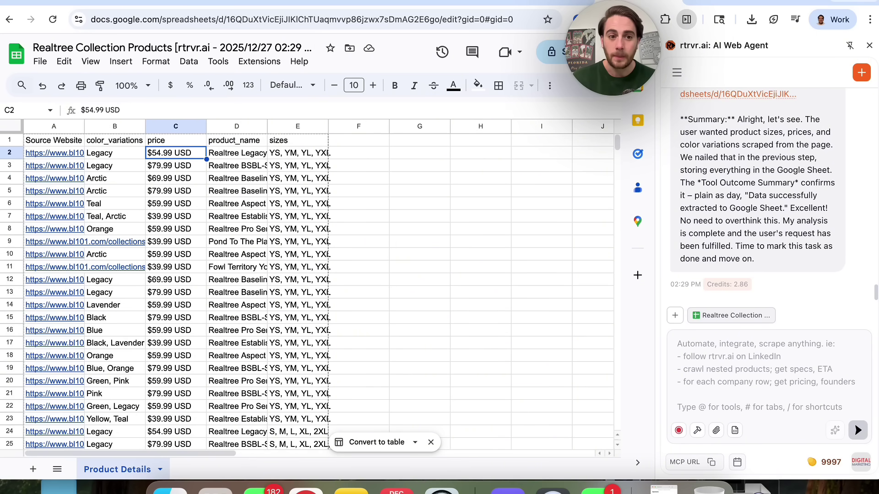
pyautogui.press('Up')
pyautogui.press('Right')
pyautogui.press('Right')
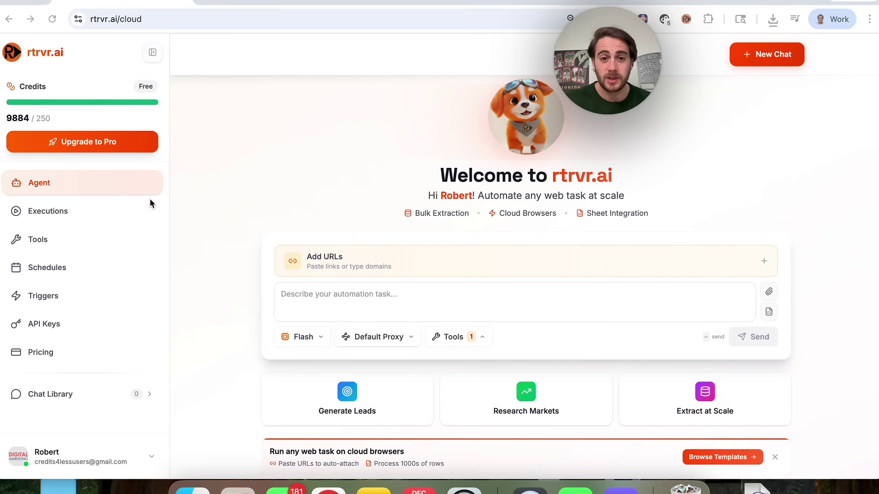
pyautogui.click(93, 207)
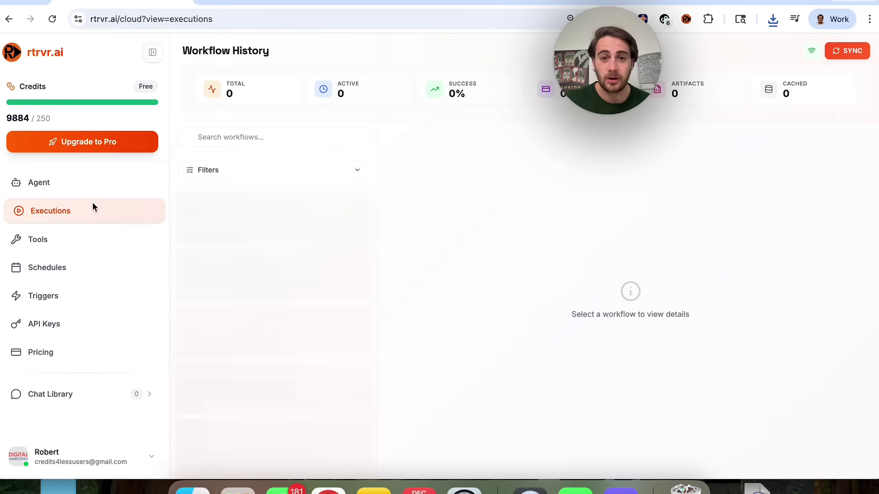
pyautogui.click(74, 240)
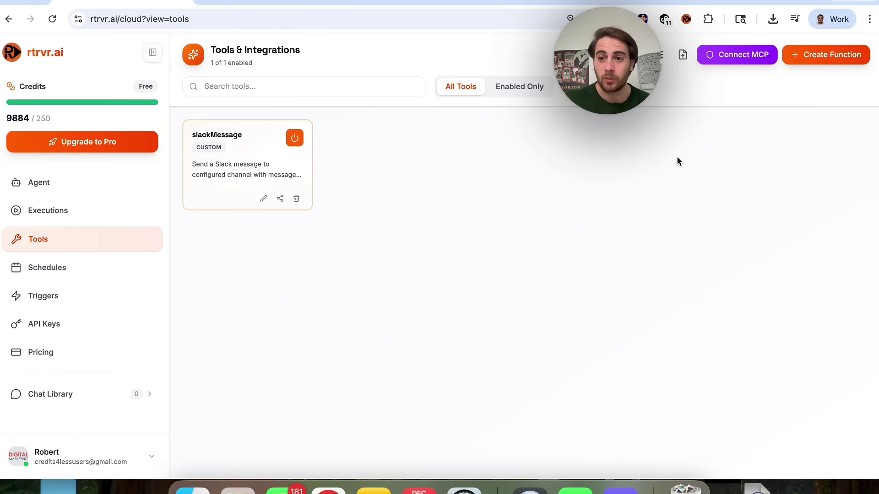
pyautogui.click(75, 270)
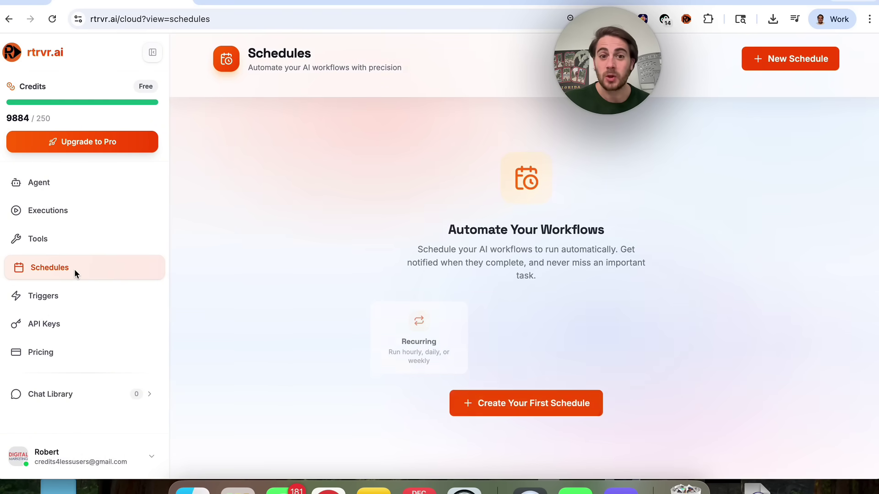
pyautogui.click(65, 296)
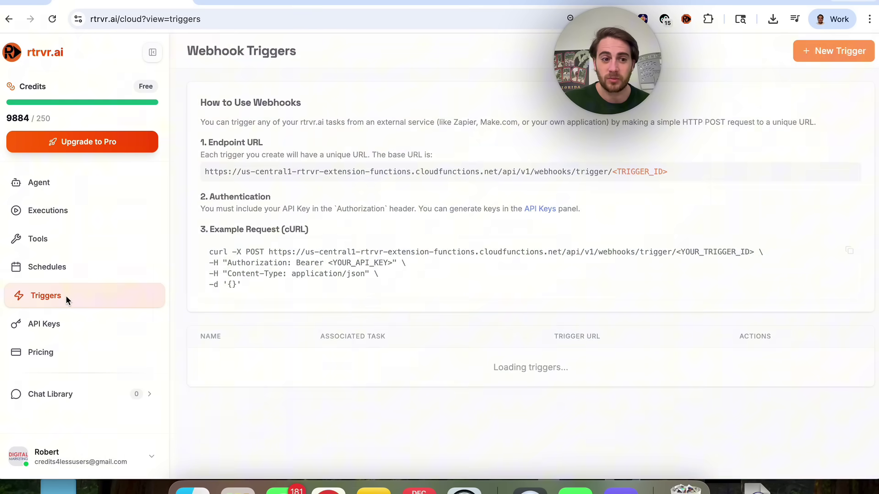
pyautogui.click(81, 322)
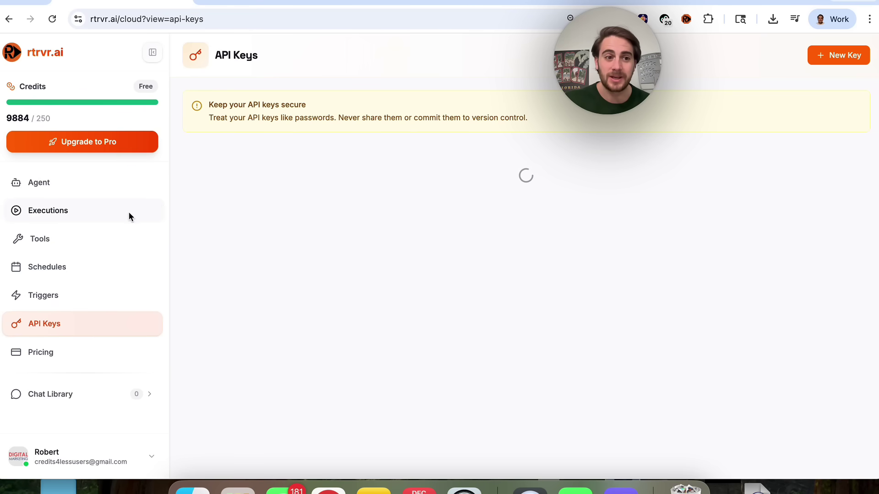
pyautogui.click(85, 188)
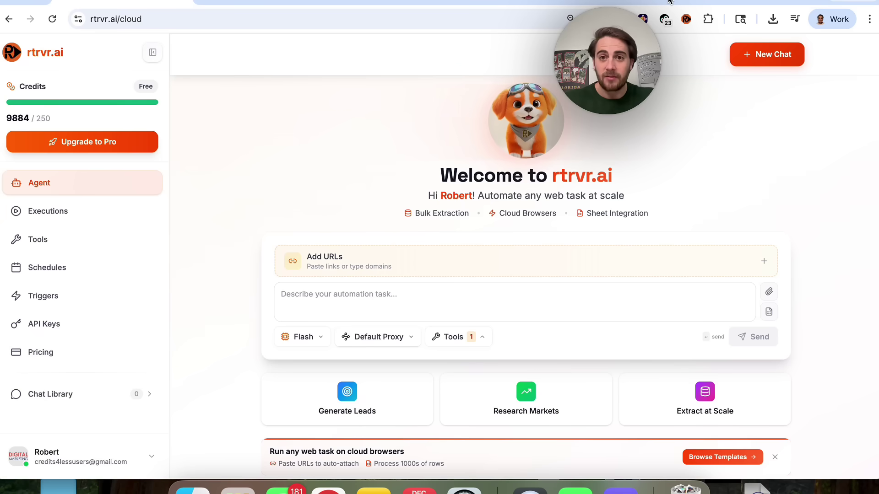
# Step: Select all 161 URLs in column A (A1:A161) of the FL Leads List sheet
pyautogui.click(695, 1)
pyautogui.click(151, 204)
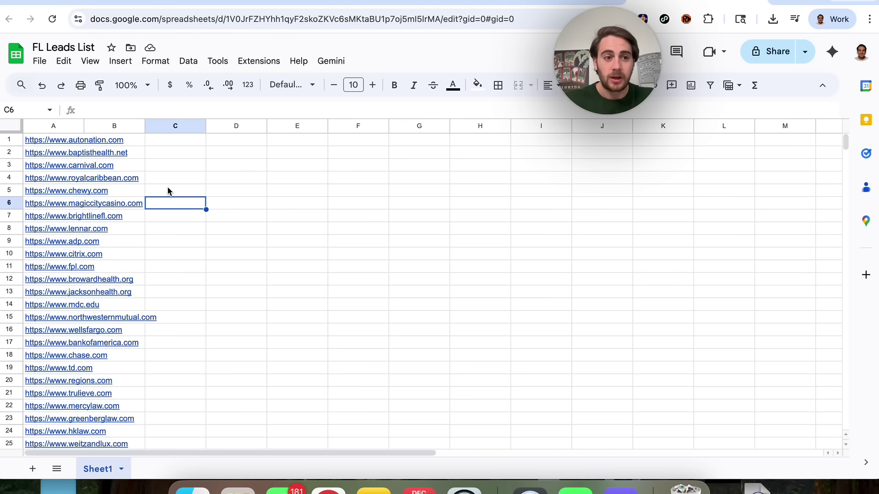
pyautogui.hotkey('ctrl', 'Home')
pyautogui.hotkey('ctrl', 'Down')
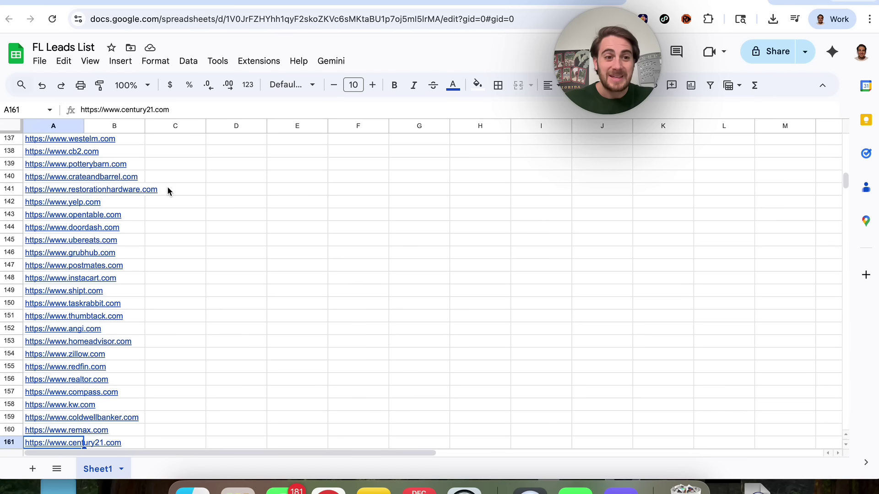
pyautogui.hotkey('ctrl', 'shift', 'Up')
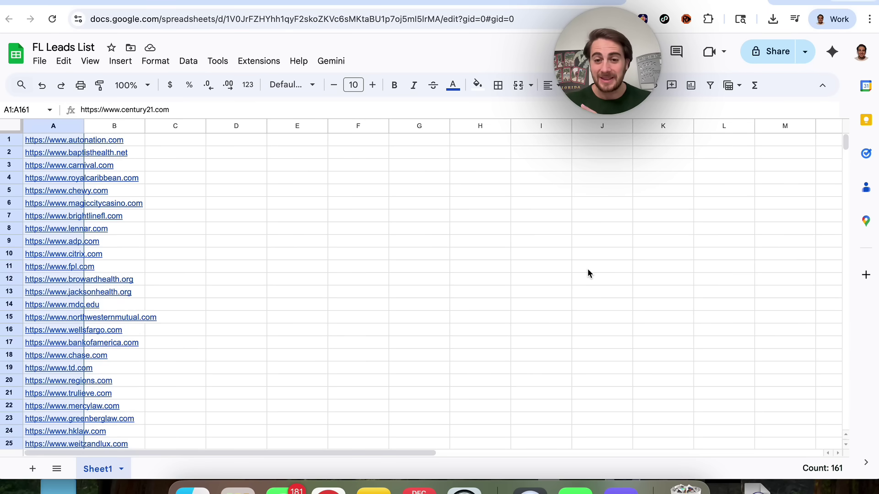
pyautogui.hotkey('ctrl', 'Tab')
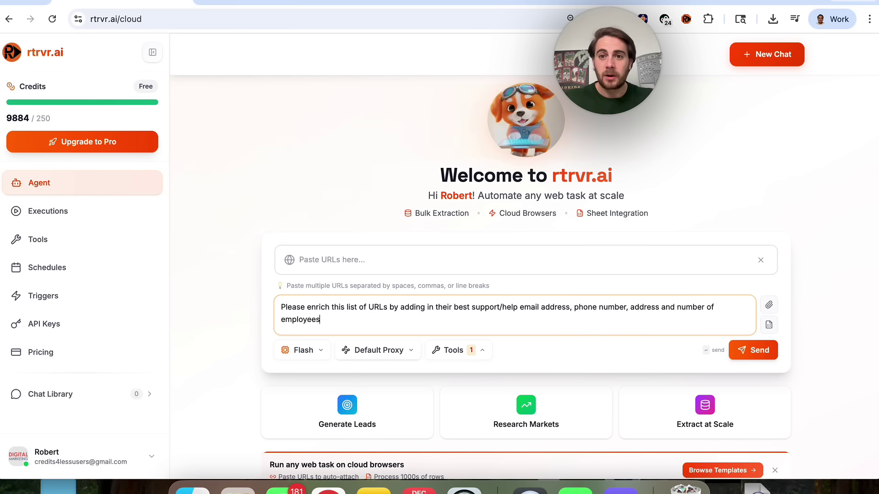
# Step: Paste the copied URLs into rtrvr.ai as a site list and send the enrichment request
pyautogui.click(654, 2)
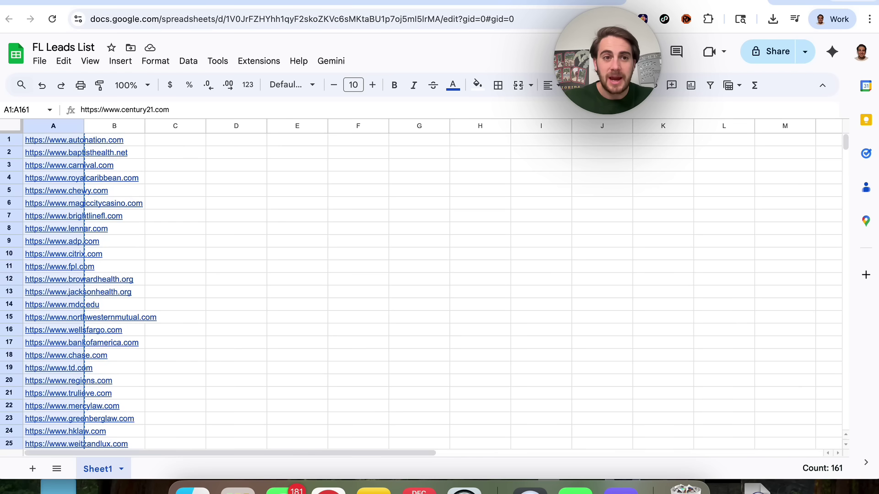
pyautogui.hotkey('ctrl', 'shift', 'Tab')
pyautogui.click(316, 261)
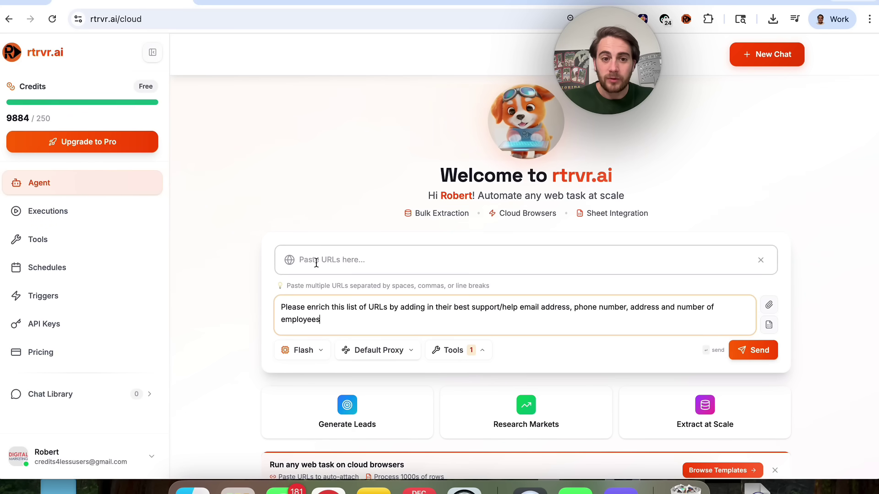
pyautogui.hotkey('ctrl', 'v')
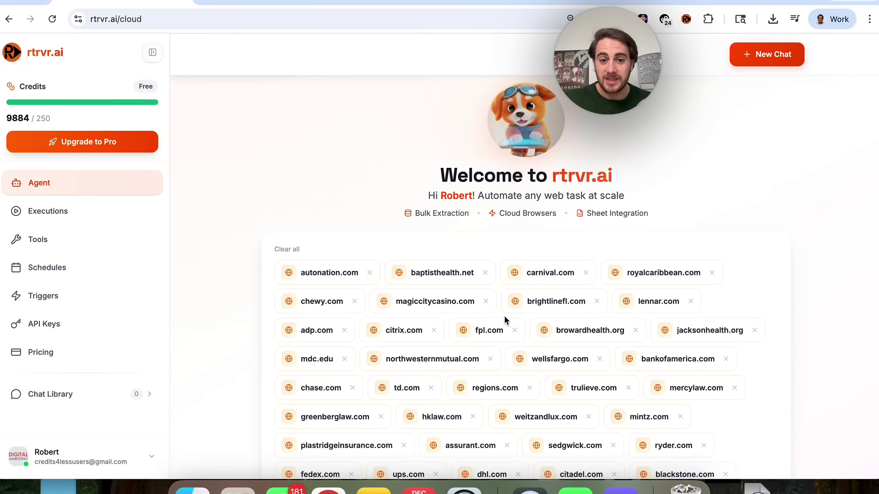
pyautogui.scroll(-10, 504, 315)
pyautogui.scroll(-10, 504, 315)
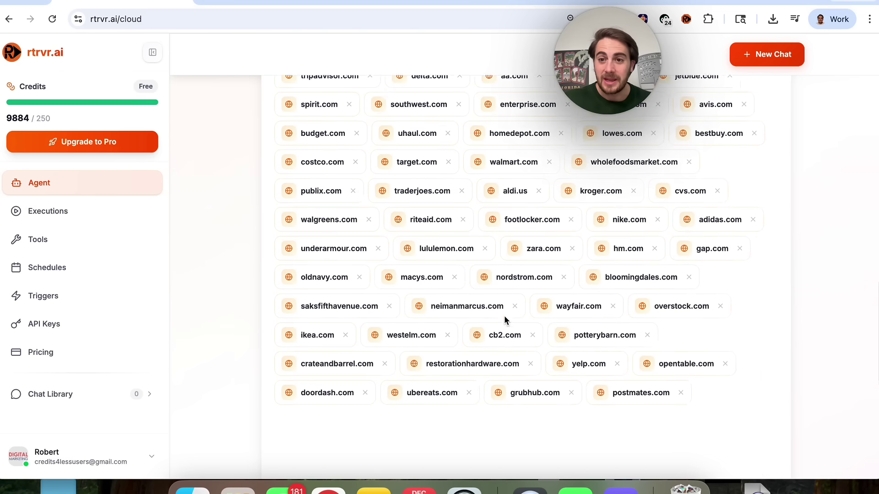
pyautogui.scroll(-1, 505, 319)
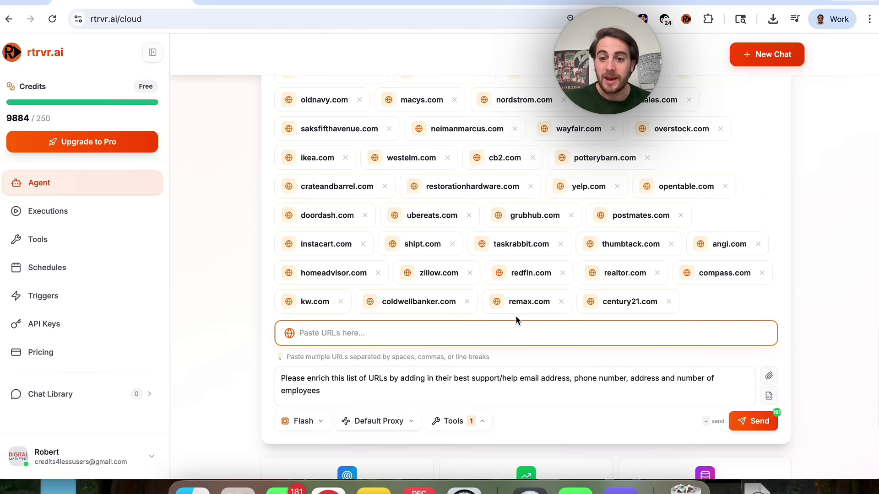
pyautogui.click(759, 425)
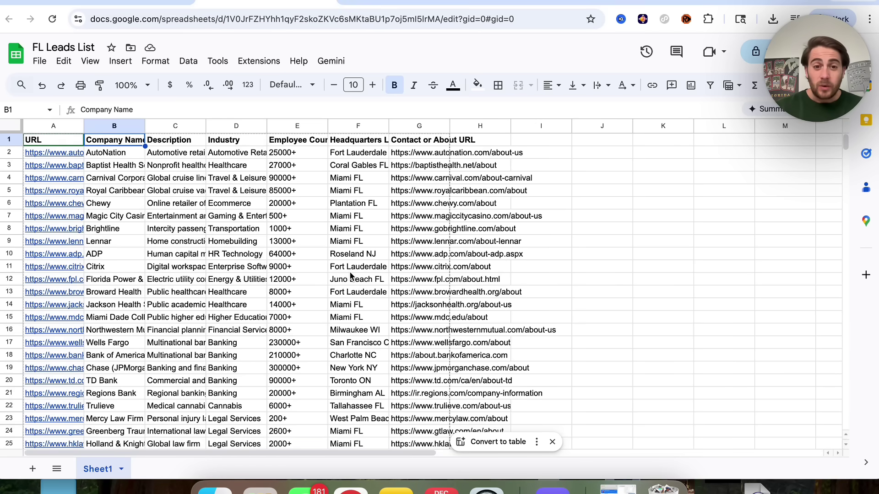
# Step: Check the enriched headquarters, employee count and contact URL values, scrolling through all rows
pyautogui.doubleClick(341, 270)
pyautogui.click(297, 140)
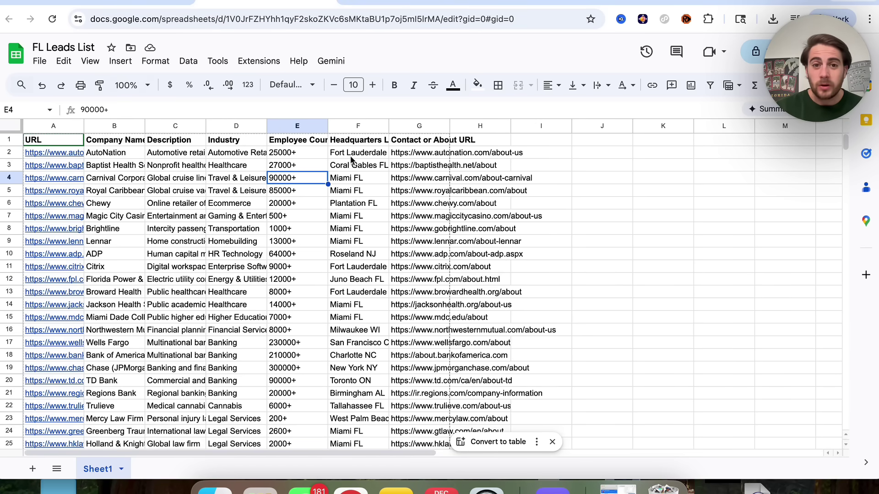
pyautogui.click(415, 142)
pyautogui.click(291, 142)
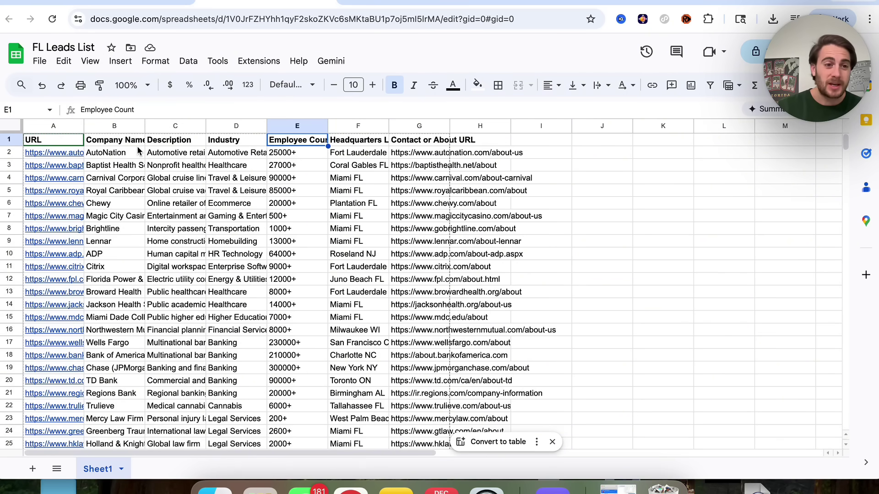
pyautogui.scroll(-3, 151, 312)
pyautogui.scroll(-20, 152, 312)
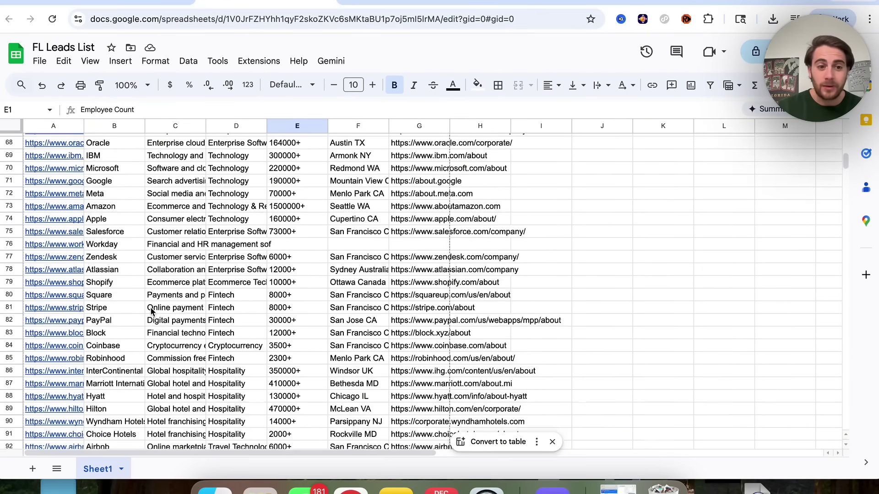
pyautogui.scroll(-20, 152, 311)
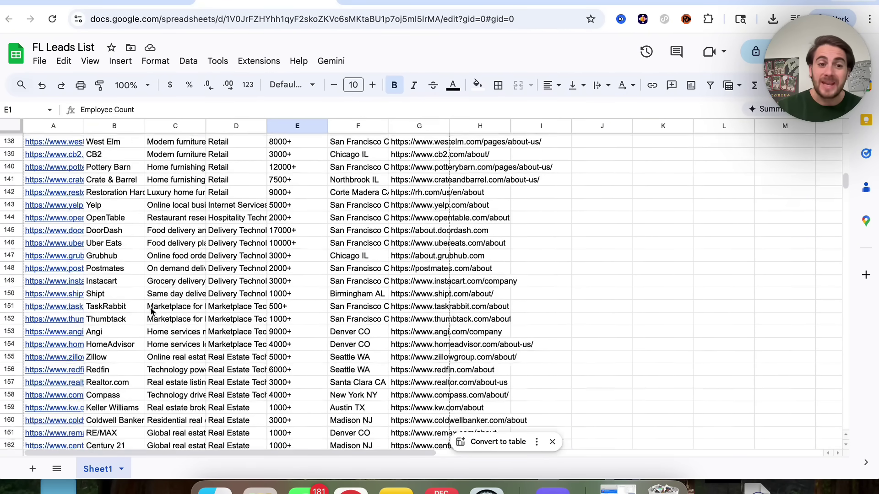
pyautogui.scroll(-2, 152, 312)
pyautogui.scroll(12, 174, 255)
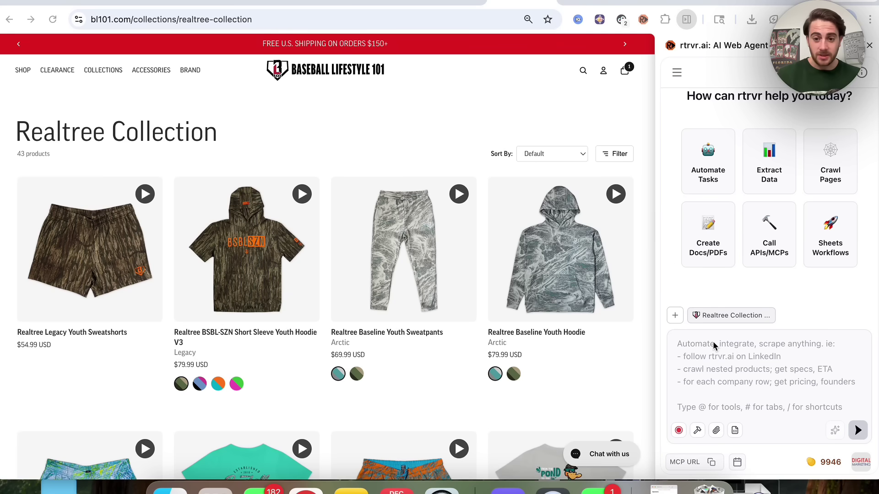
# Step: Copy rtrvr.ai's MCP server URL and dismiss the half-filled connector form in Claude
pyautogui.click(711, 462)
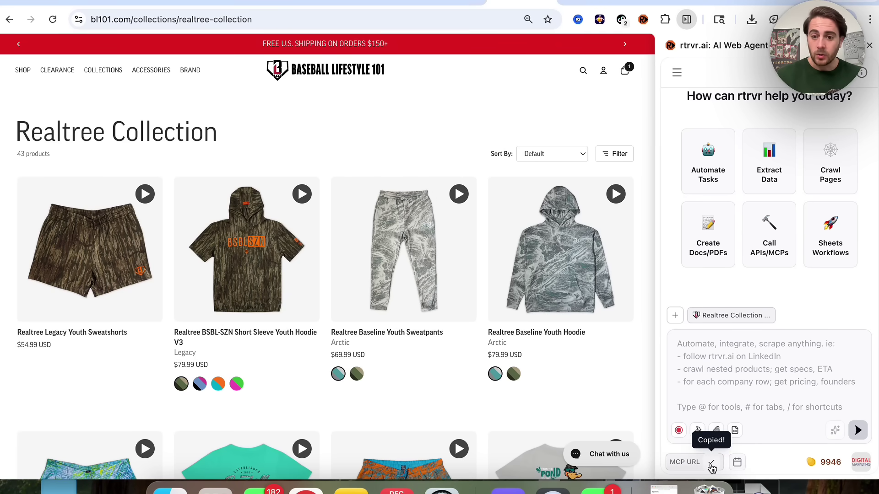
pyautogui.click(389, 4)
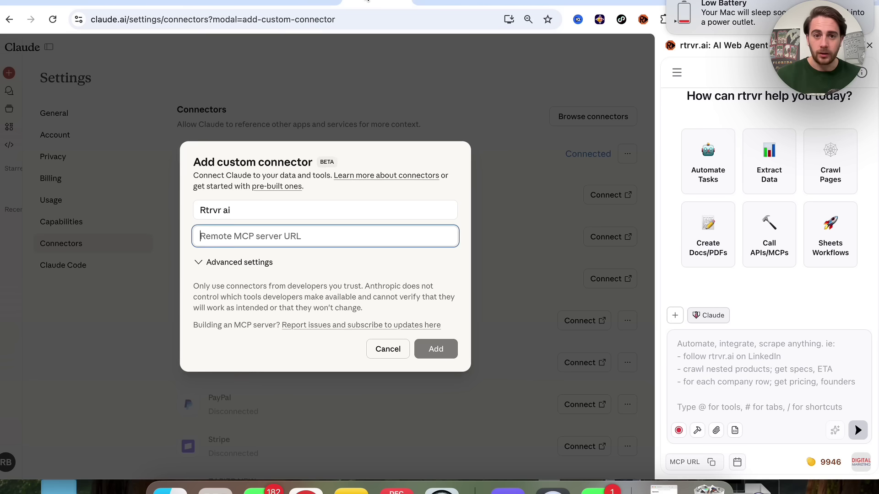
pyautogui.click(298, 135)
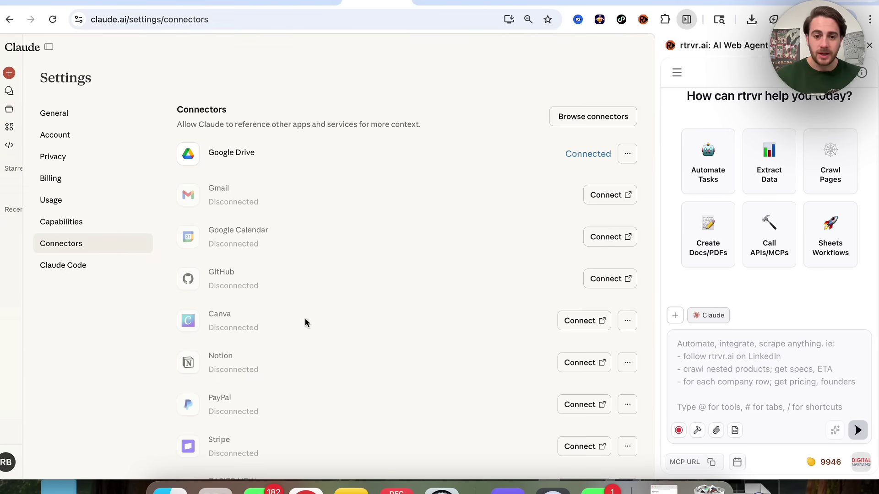
pyautogui.scroll(-6, 304, 320)
# Step: Add a custom connector named 'rtrtvr.ai' with the pasted MCP server URL
pyautogui.click(258, 410)
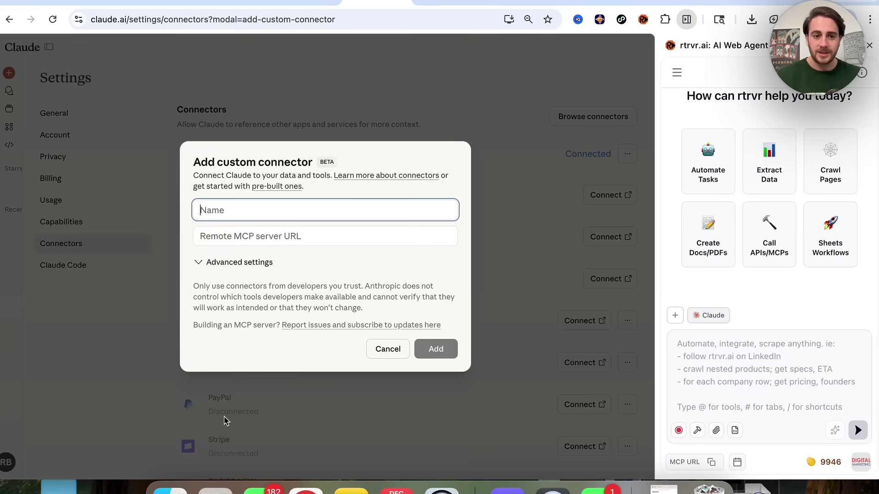
pyautogui.write('rtrtvr.ai')
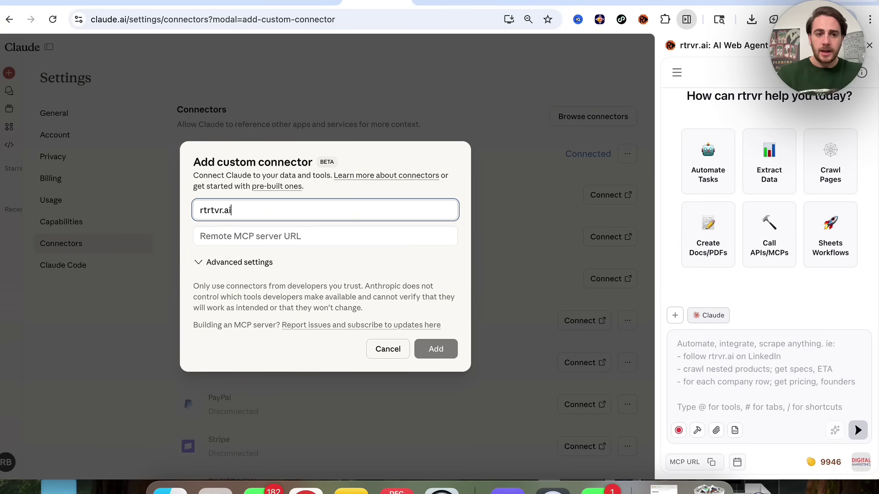
pyautogui.press('Tab')
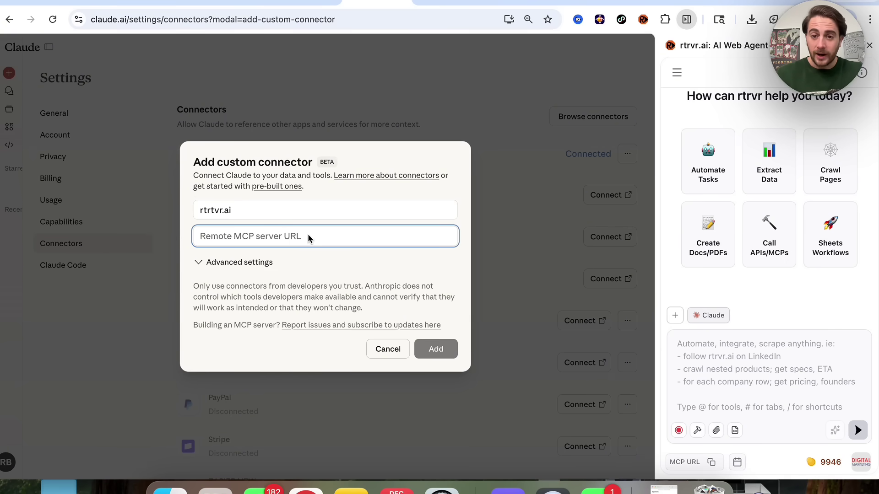
pyautogui.press('super+v')
pyautogui.click(435, 350)
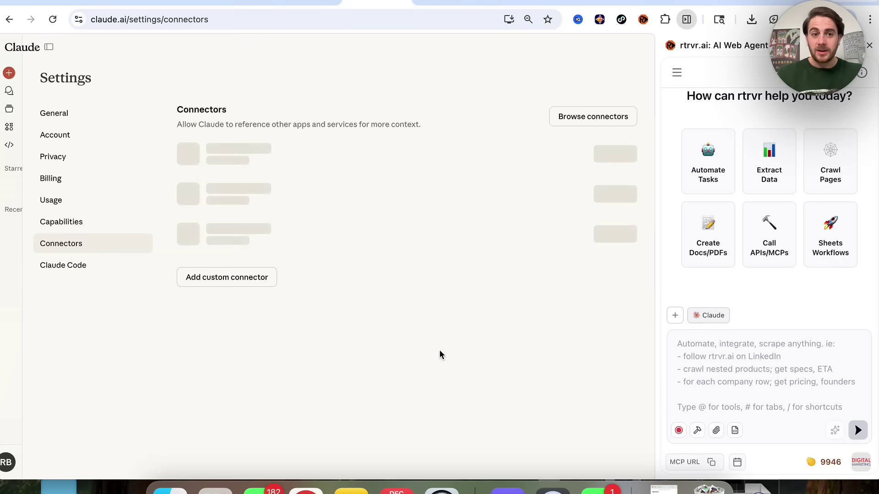
# Step: Find the rtrtvr.ai connector in the list and view its tool permissions
pyautogui.scroll(-5, 458, 275)
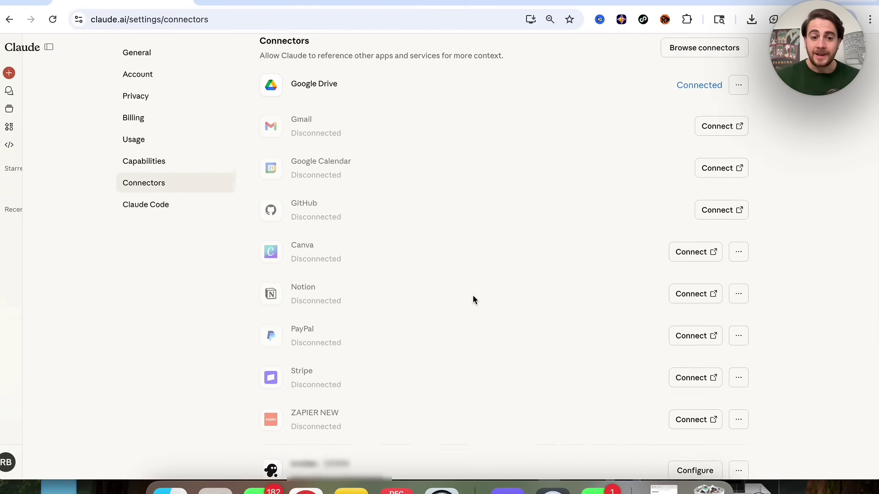
pyautogui.scroll(-5, 473, 298)
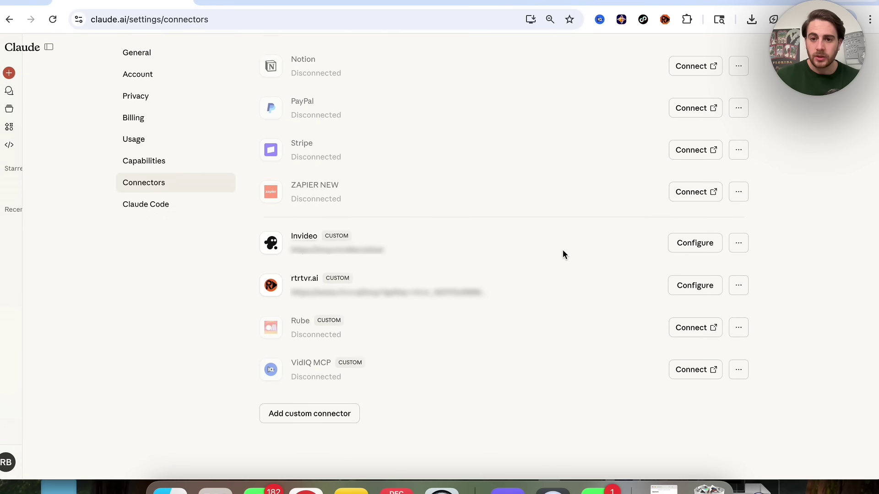
pyautogui.click(680, 286)
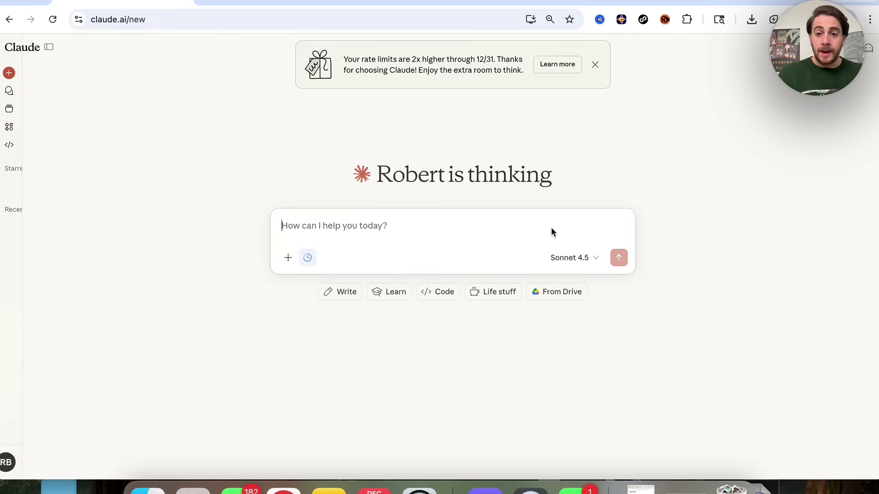
# Step: Paste and send the prompt asking rtrvr for the top 10 LinkedIn feed posts
pyautogui.press('super+v')
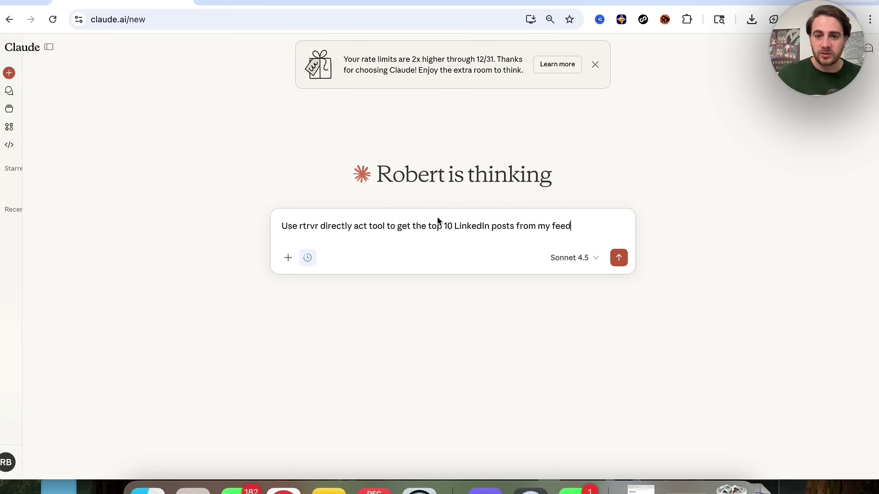
pyautogui.click(619, 258)
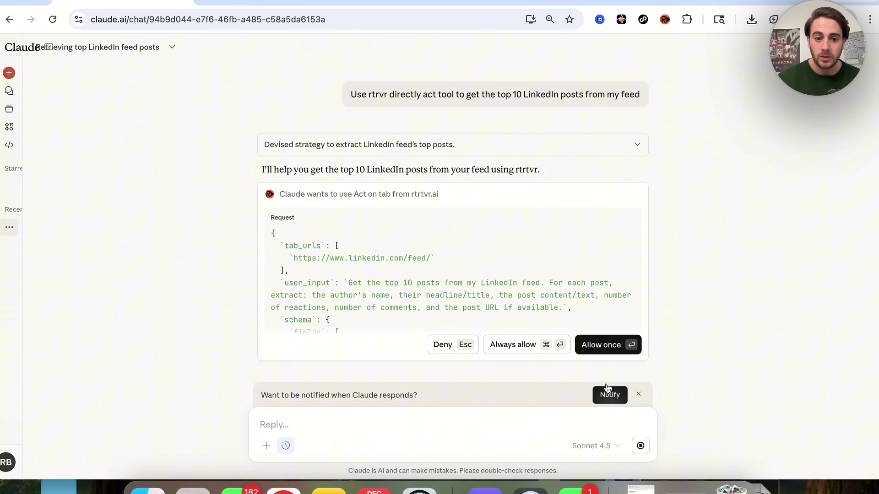
# Step: Allow rtrvr's Act on tab tool once, watch the LinkedIn feed run, and return to Claude
pyautogui.click(600, 346)
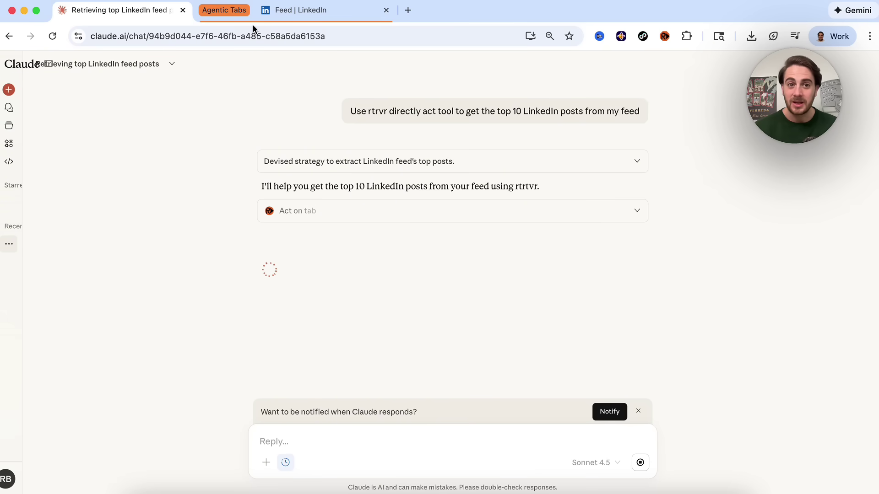
pyautogui.click(277, 9)
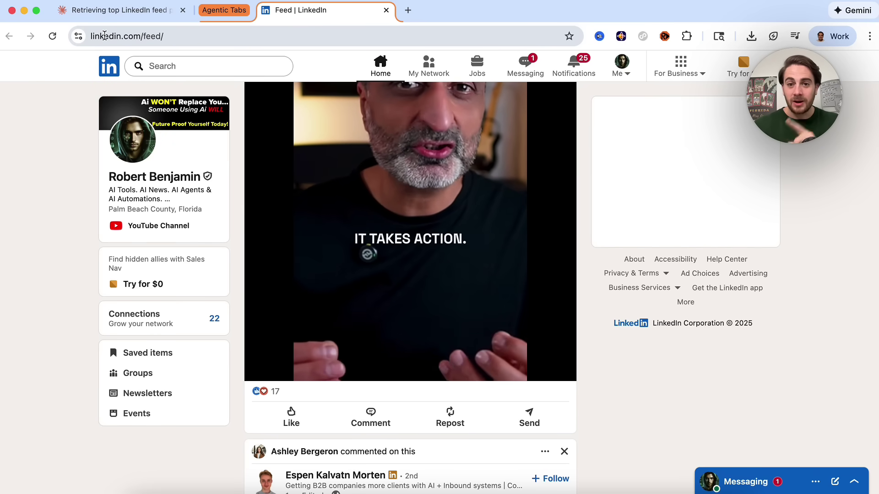
pyautogui.click(90, 13)
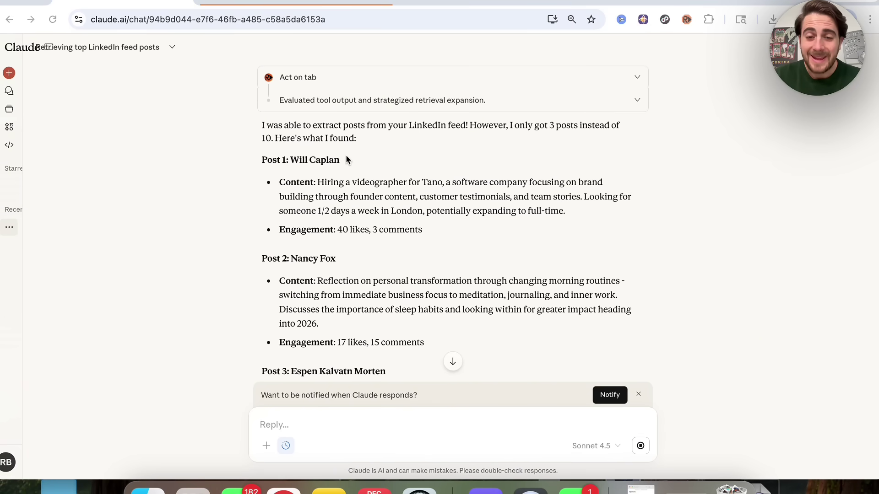
pyautogui.click(349, 141)
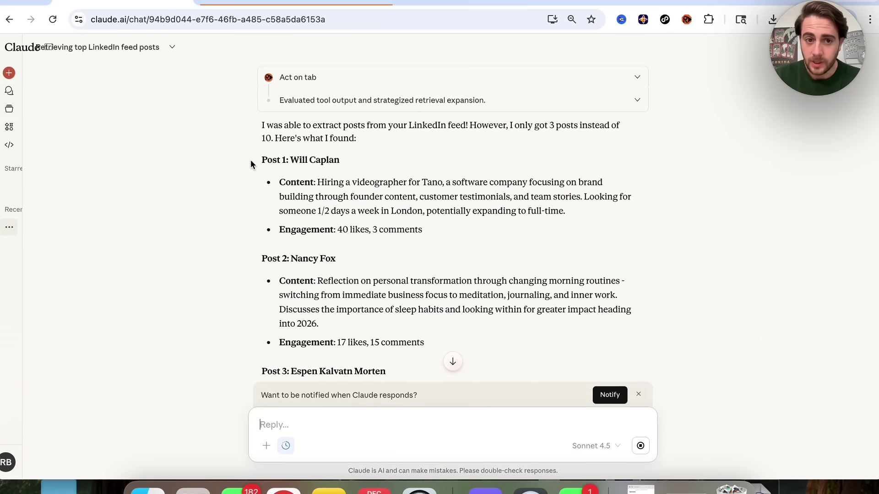
pyautogui.moveTo(251, 160); pyautogui.dragTo(350, 159)
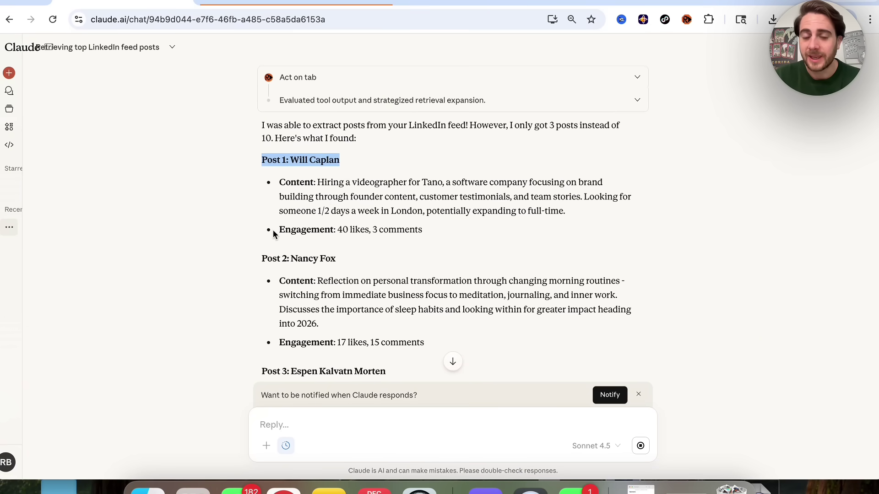
pyautogui.scroll(-1, 339, 200)
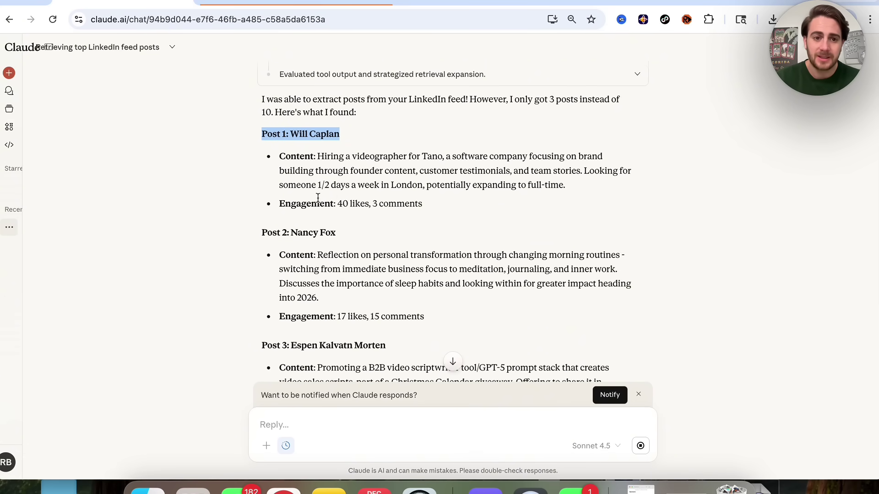
pyautogui.scroll(-2, 297, 228)
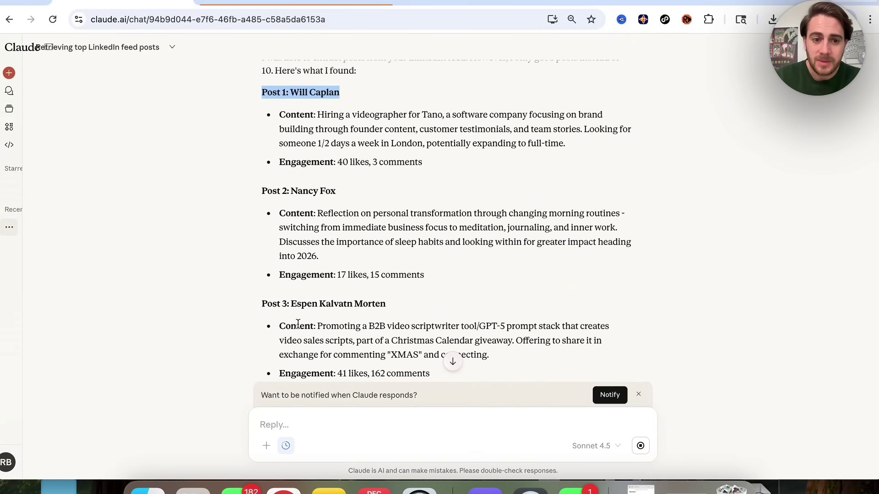
pyautogui.scroll(-3, 298, 324)
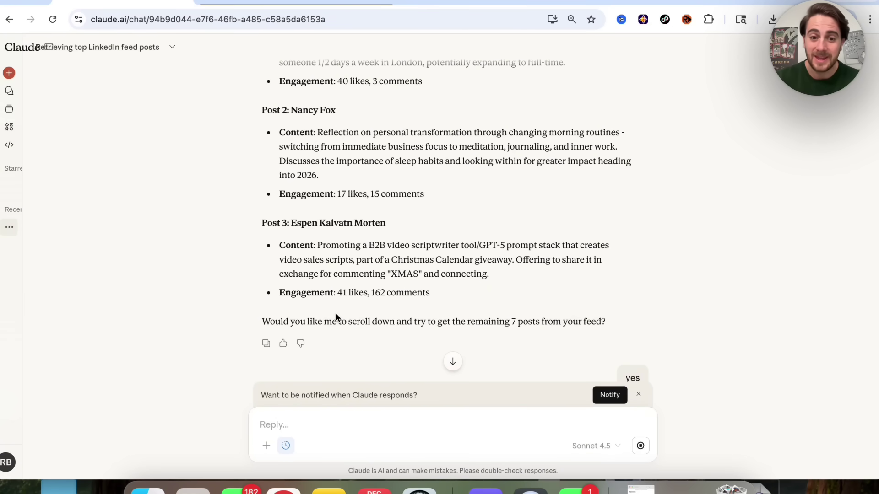
# Step: Highlight Claude's offer to fetch the remaining posts and review the three extra posts
pyautogui.tripleClick(358, 319)
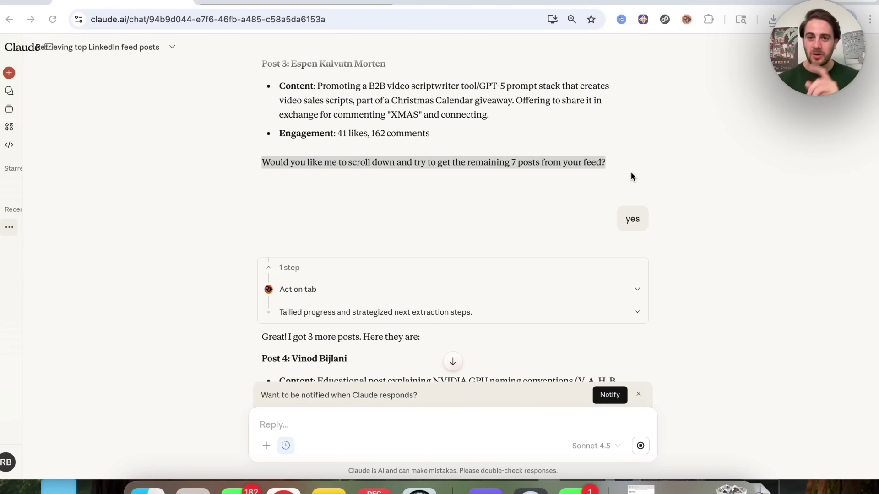
pyautogui.scroll(-4, 552, 224)
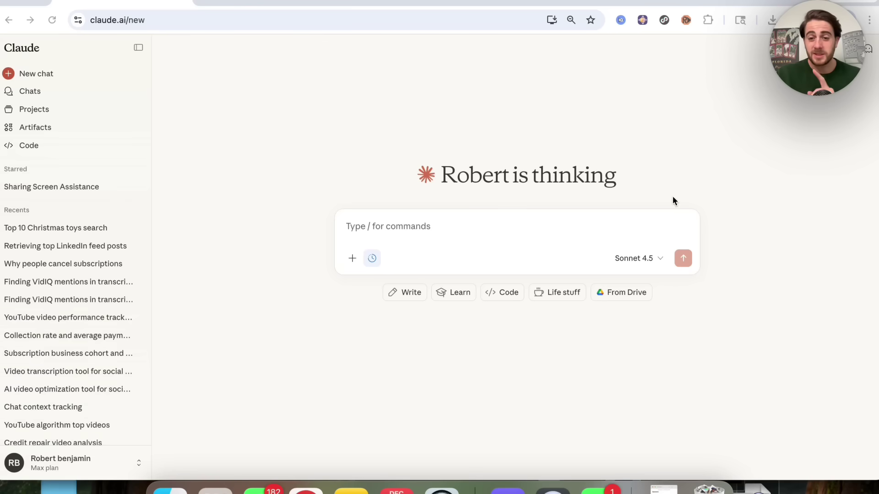
# Step: Paste the Christmas toys search prompt, quote the phrase, add 'for 2025', and send it
pyautogui.click(429, 223)
pyautogui.press('super+v')
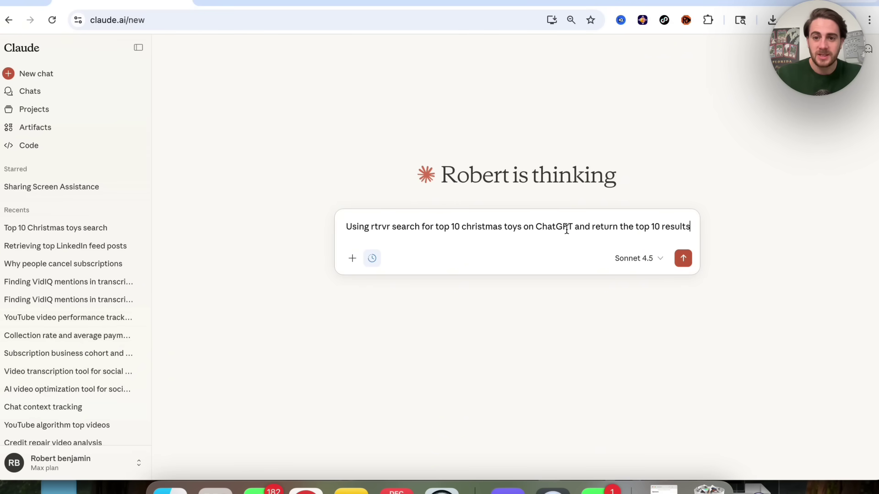
pyautogui.click(436, 228)
pyautogui.write('"')
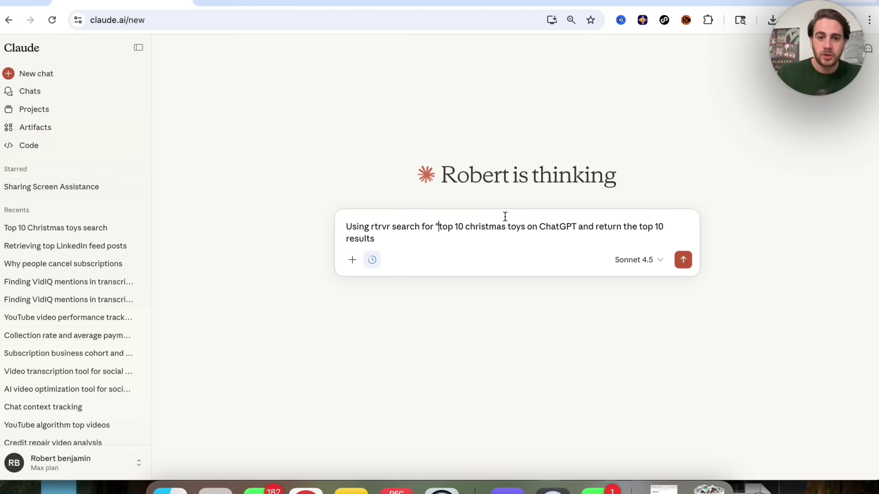
pyautogui.click(526, 226)
pyautogui.write('for 2025 ')
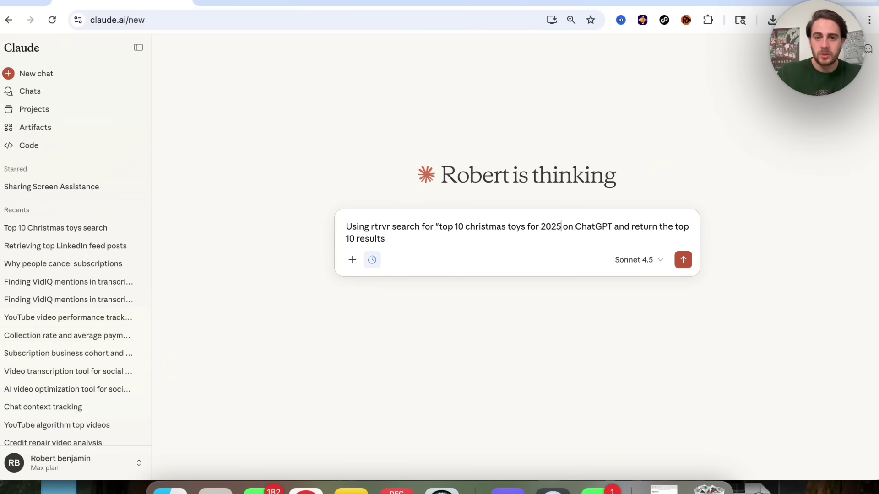
pyautogui.write('"')
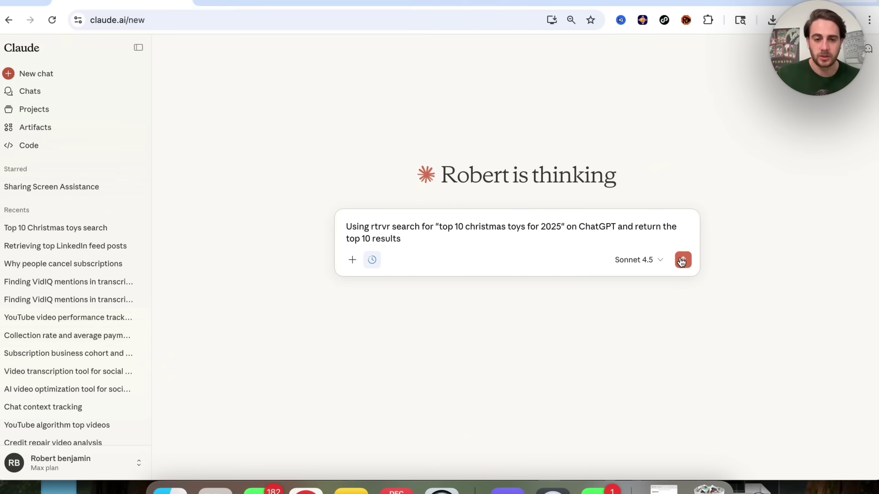
pyautogui.click(683, 259)
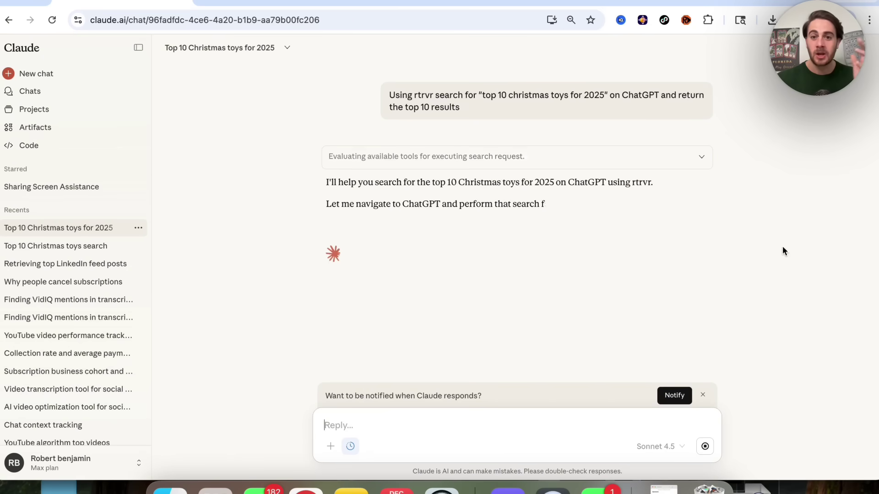
# Step: Allow rtrvr once to act on the ChatGPT tab, inspect its tool call, and watch ChatGPT
pyautogui.scroll(-1, 647, 358)
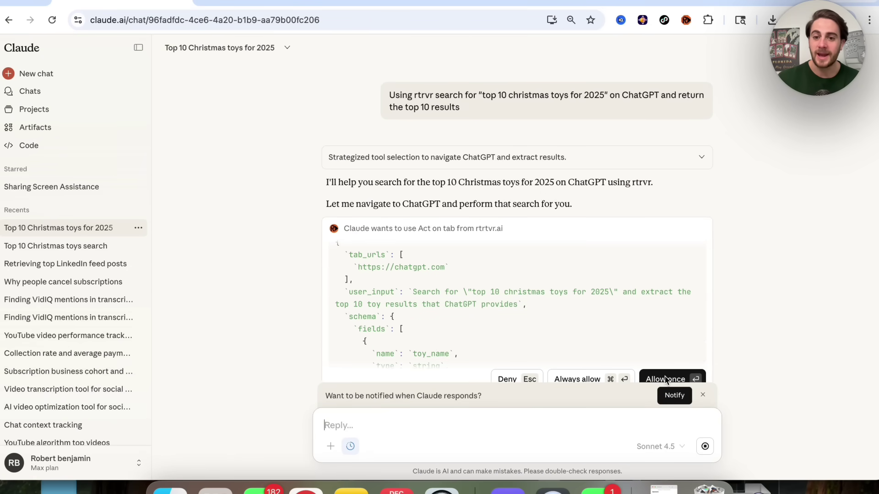
pyautogui.click(654, 378)
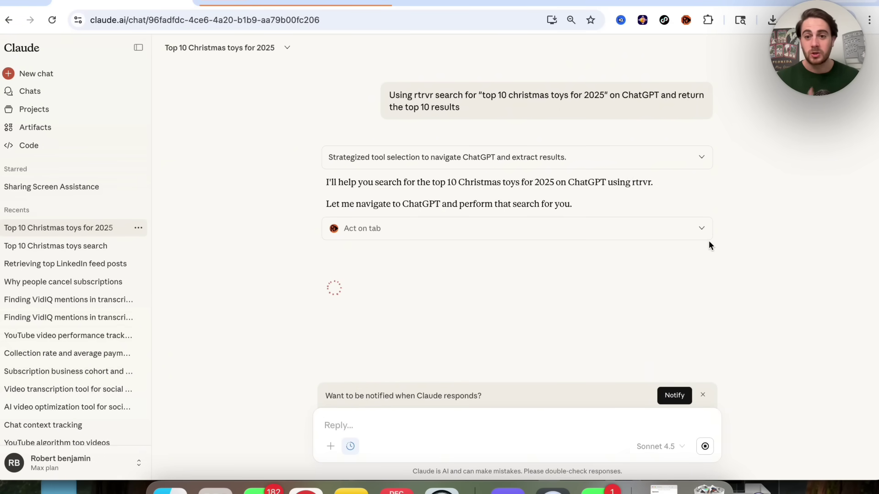
pyautogui.click(703, 230)
pyautogui.scroll(-5, 662, 298)
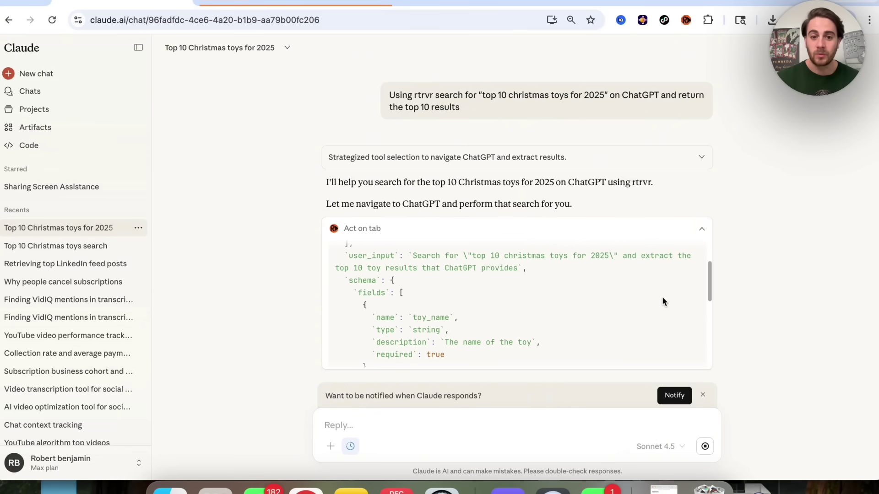
pyautogui.scroll(-2, 662, 302)
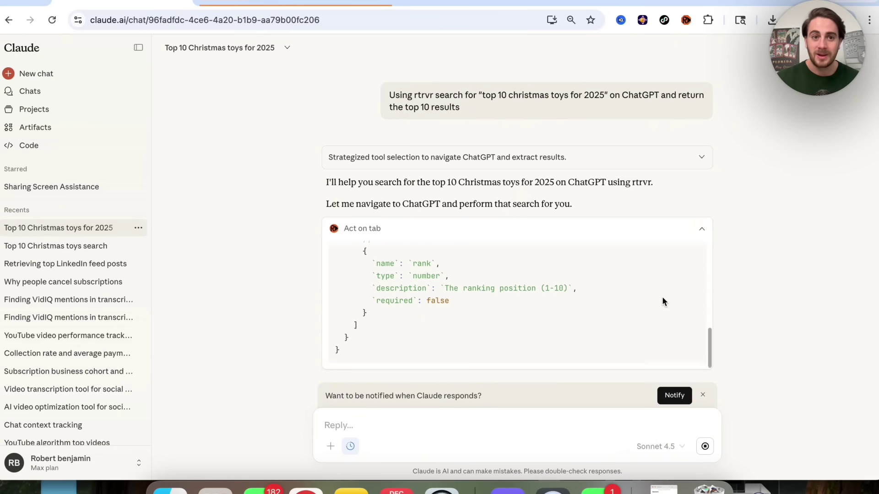
pyautogui.click(309, 2)
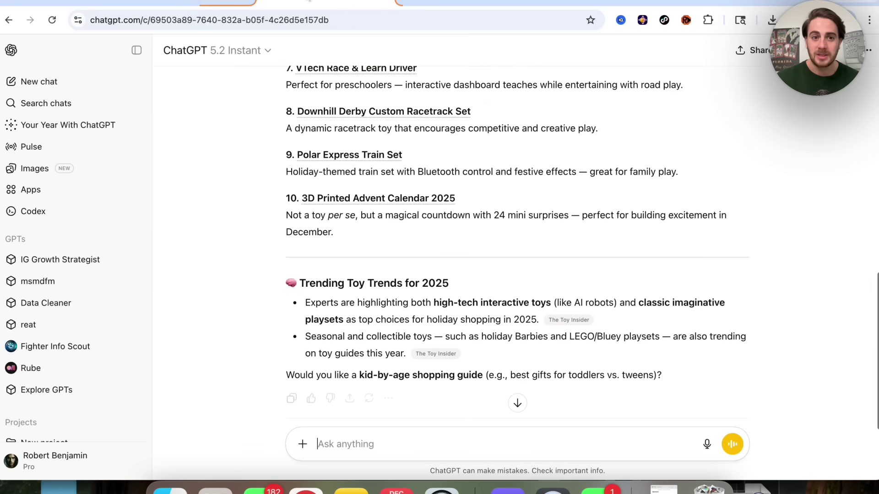
pyautogui.click(159, 1)
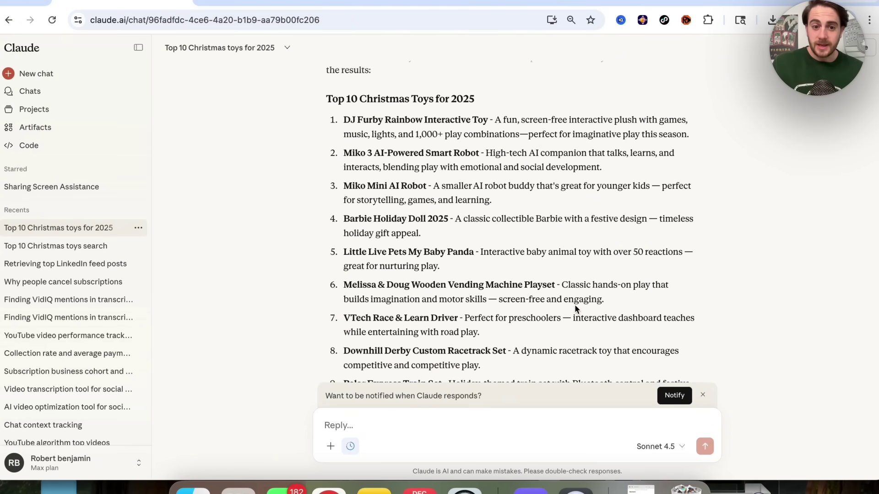
# Step: Scroll through Claude's list of the top 10 Christmas toys for 2025
pyautogui.scroll(-3, 488, 276)
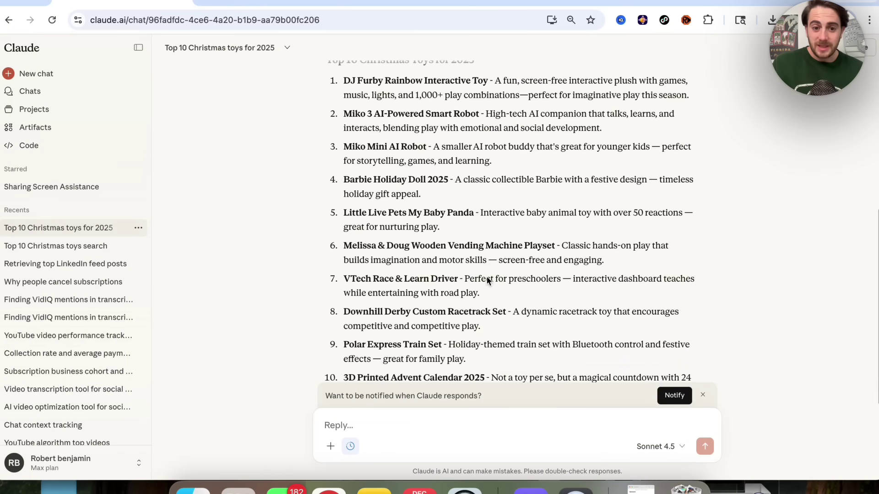
pyautogui.scroll(1, 487, 276)
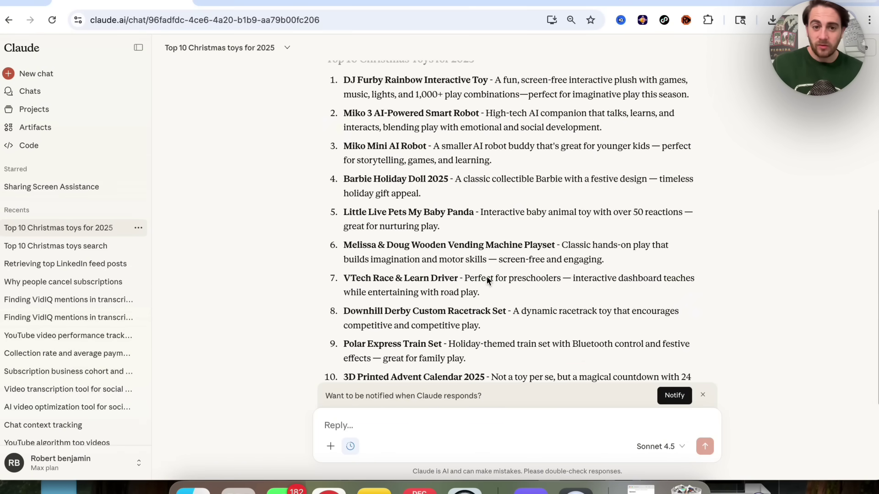
pyautogui.scroll(1, 487, 279)
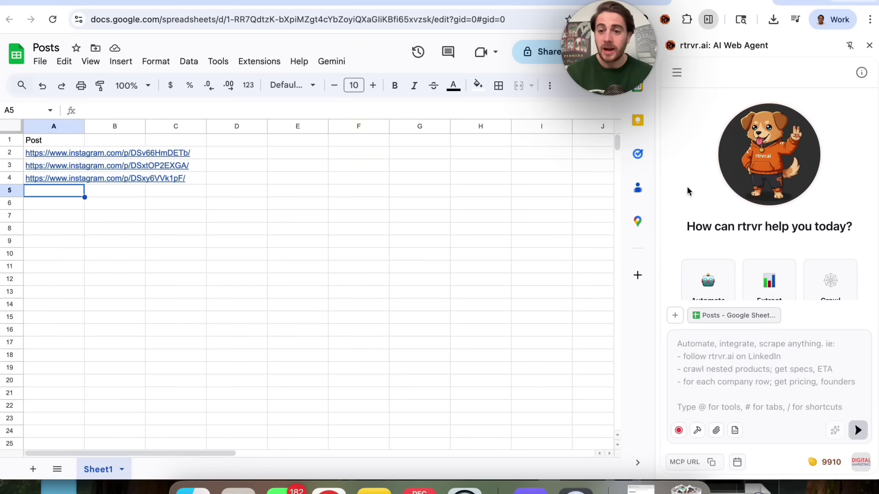
# Step: Start a new scheduled workflow titled 'Instagram Commentor'
pyautogui.scroll(-3, 688, 192)
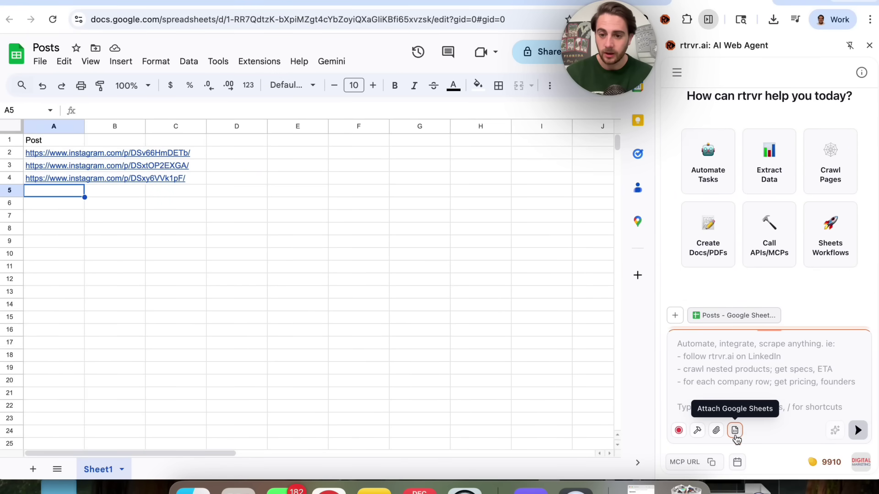
pyautogui.click(738, 463)
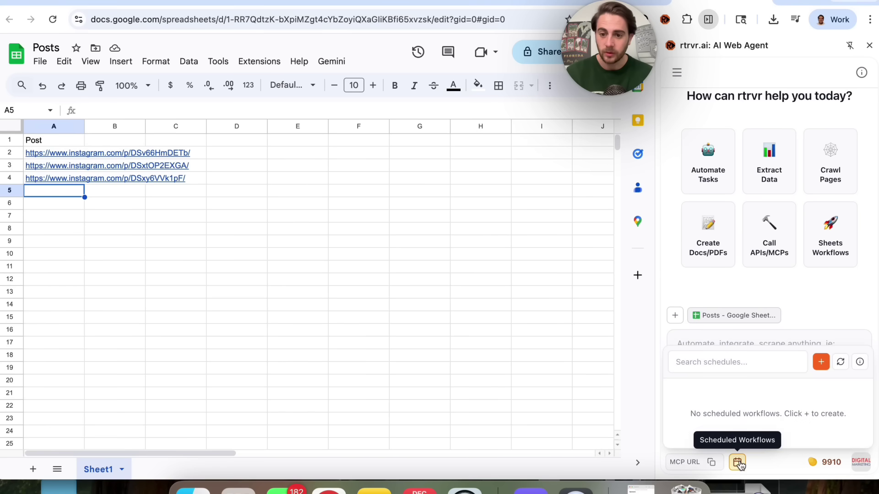
pyautogui.click(821, 362)
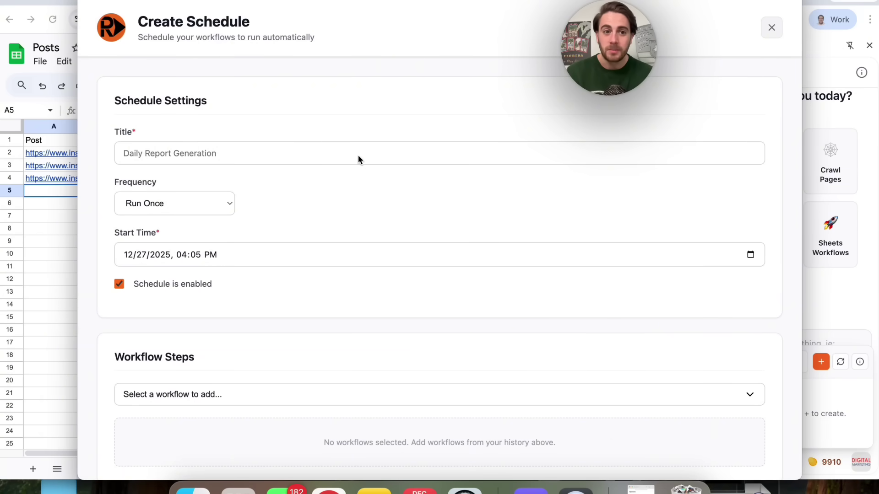
pyautogui.click(325, 157)
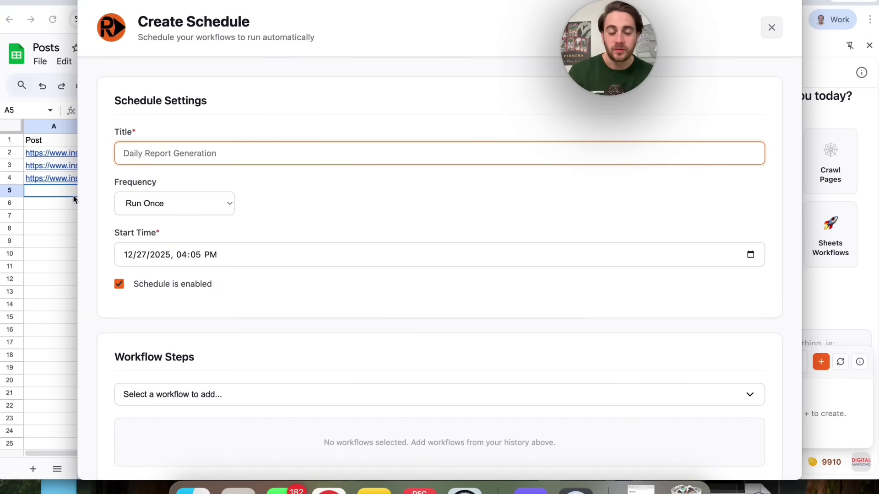
pyautogui.moveTo(77, 114); pyautogui.dragTo(90, 137)
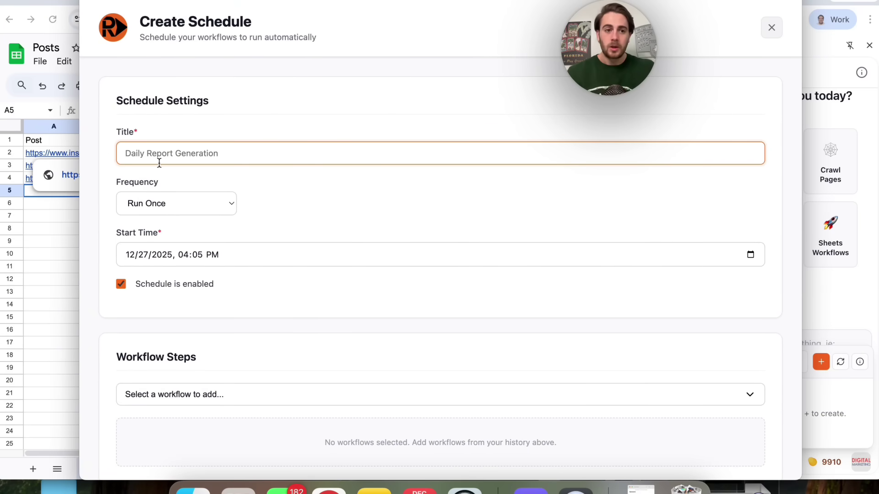
pyautogui.write('Instagram Commentor')
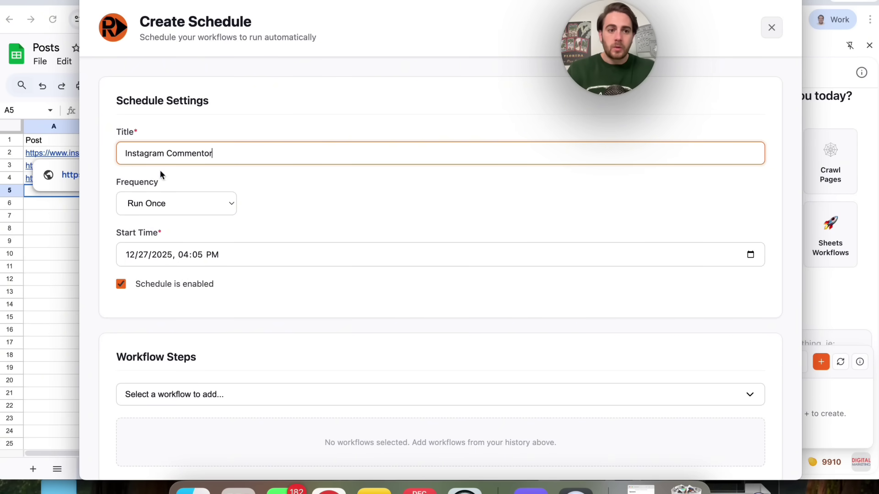
# Step: Leave the frequency at Run Once, browse saved workflows without choosing one, and cancel the schedule
pyautogui.click(174, 207)
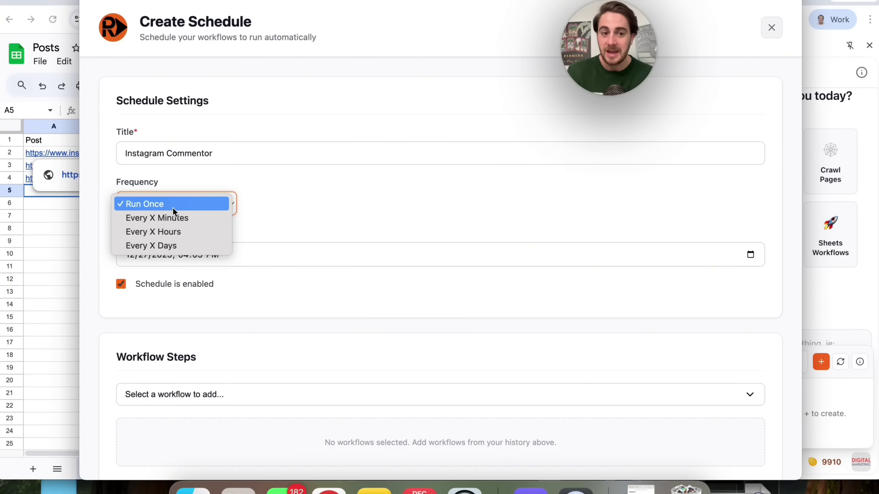
pyautogui.click(362, 180)
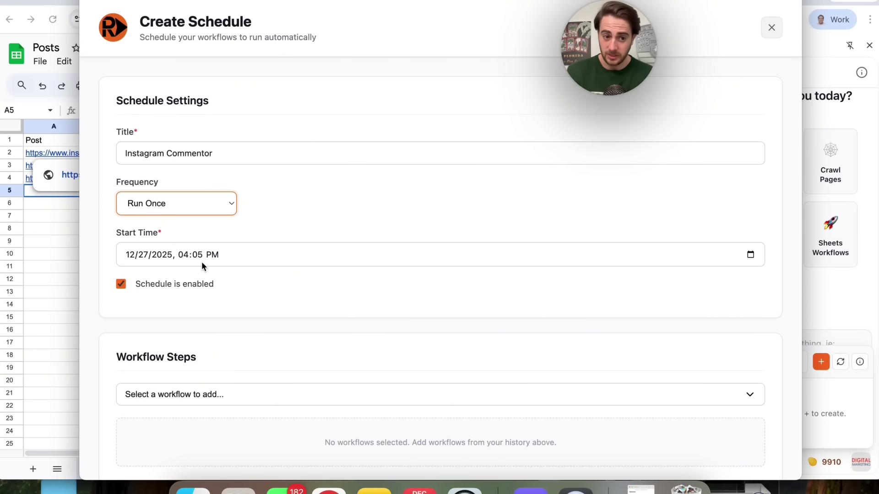
pyautogui.scroll(-2, 201, 262)
pyautogui.click(197, 342)
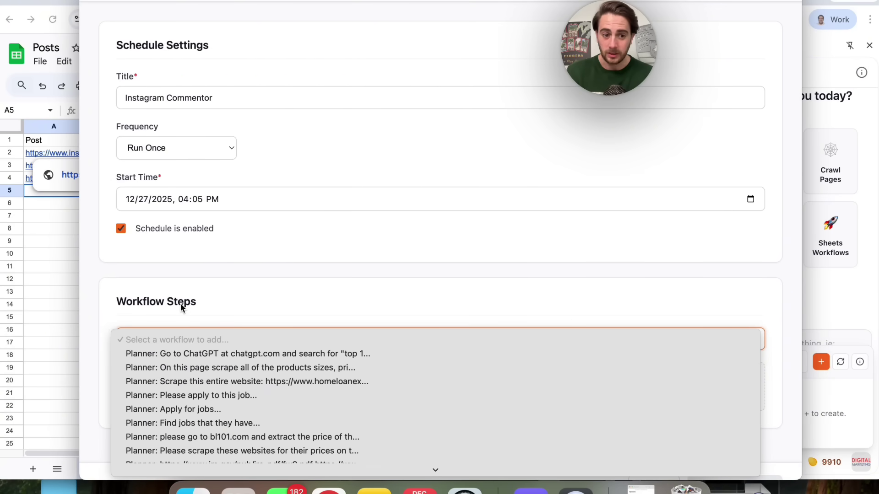
pyautogui.scroll(-3, 177, 398)
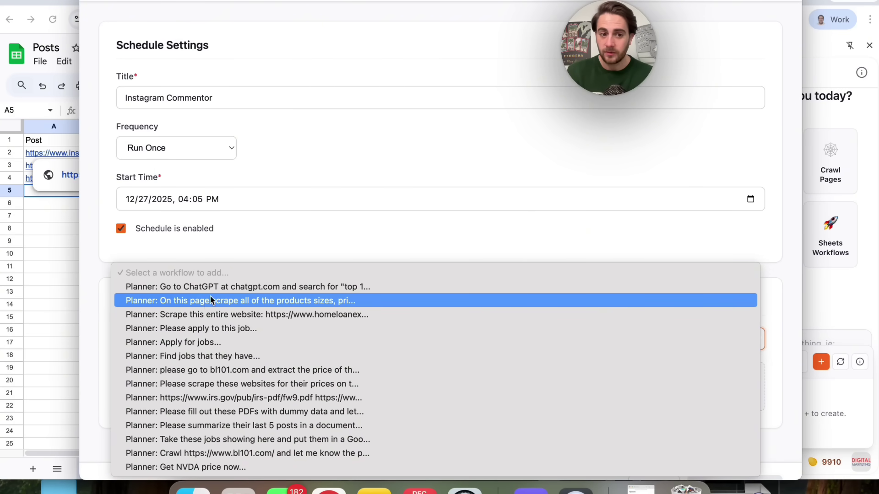
pyautogui.click(279, 234)
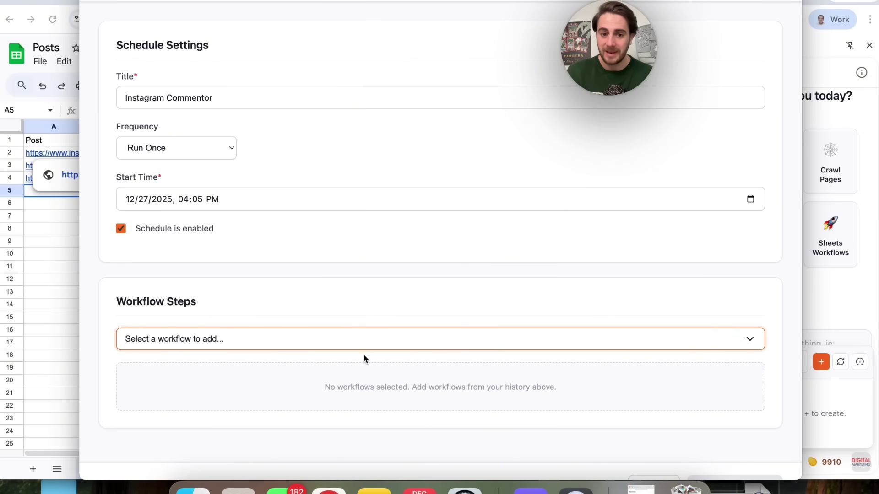
pyautogui.scroll(-2, 363, 359)
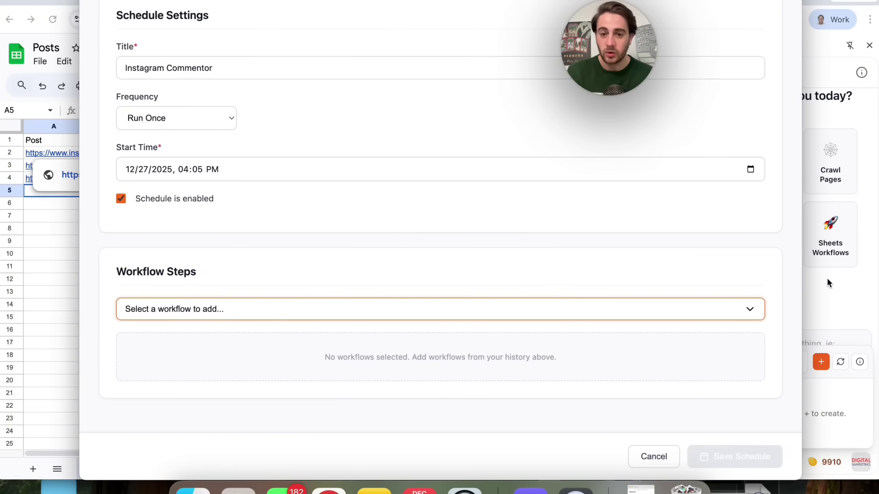
pyautogui.click(650, 462)
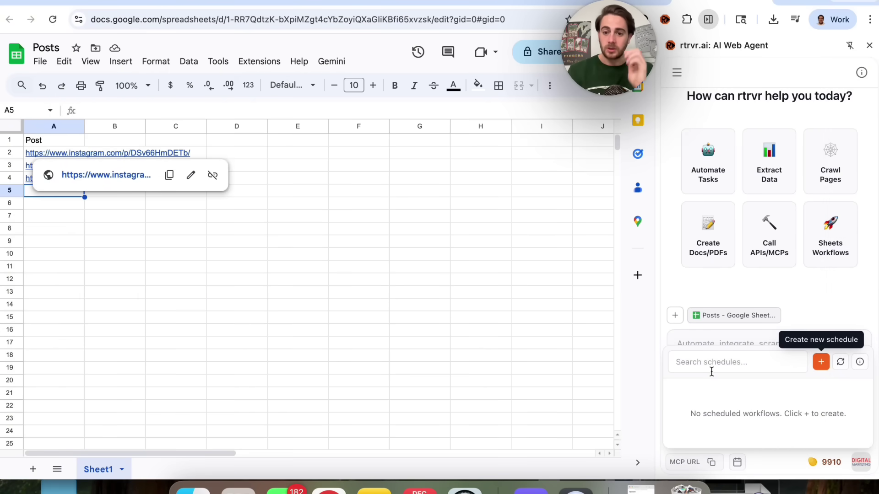
# Step: Send rtrvr the request to leave a relevant comment on each row's Instagram post, correcting 'relevent'
pyautogui.click(816, 290)
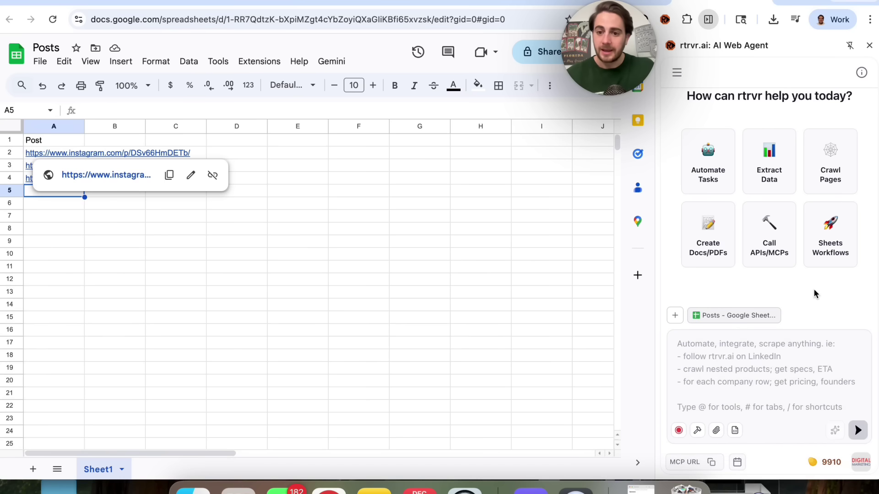
pyautogui.click(729, 356)
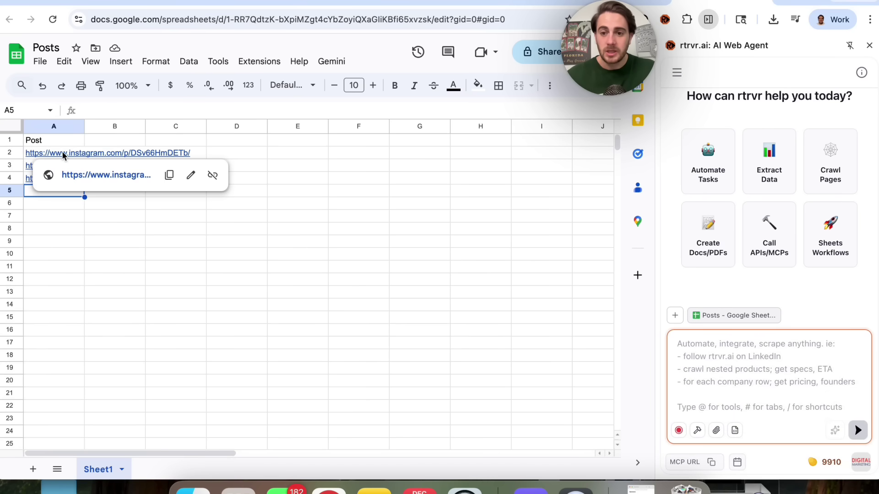
pyautogui.write('For ea')
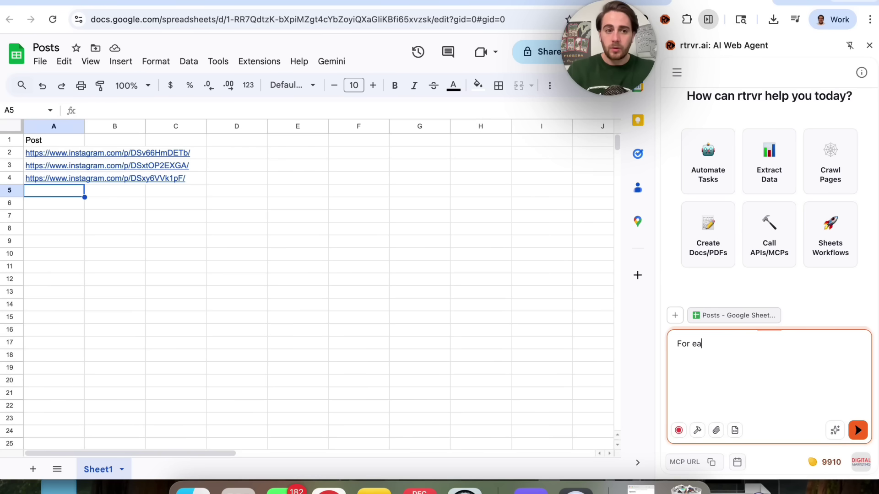
pyautogui.write('ch li')
pyautogui.press('BackSpace')
pyautogui.press('BackSpace')
pyautogui.write('row on this sheet go to')
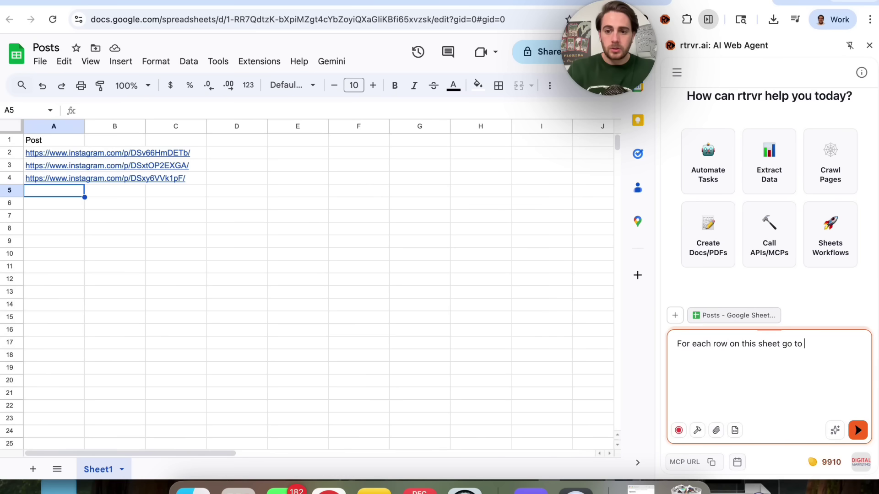
pyautogui.write(' the post on instagr')
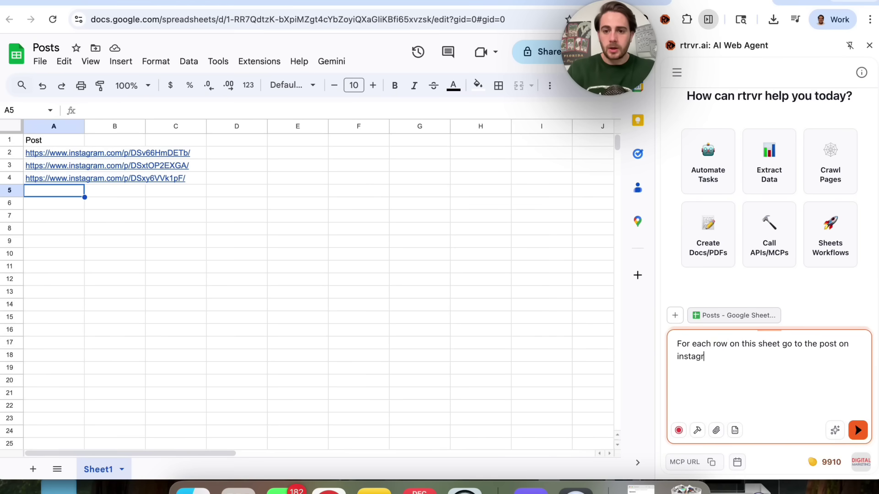
pyautogui.write('am and leave a commen')
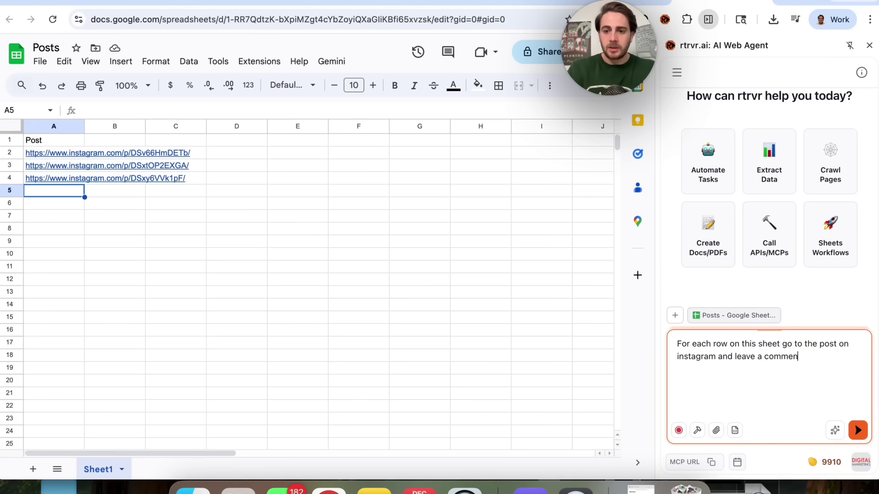
pyautogui.write('t that is relevent to the post')
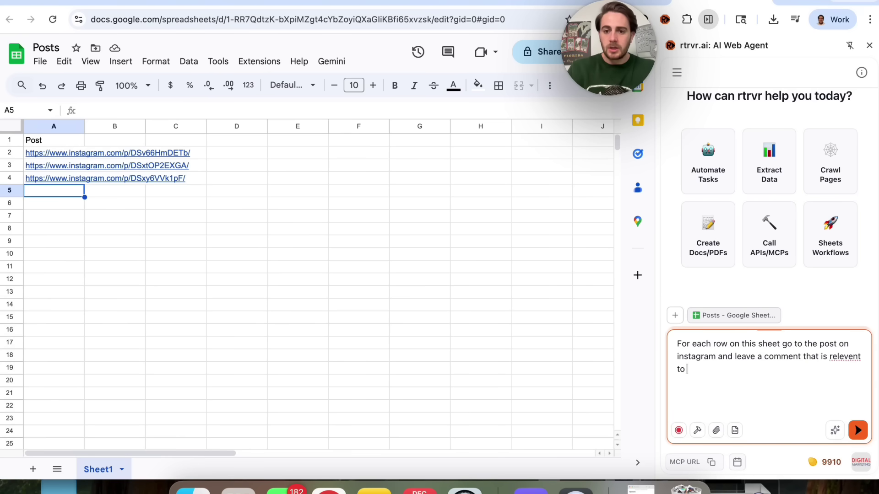
pyautogui.rightClick(846, 359)
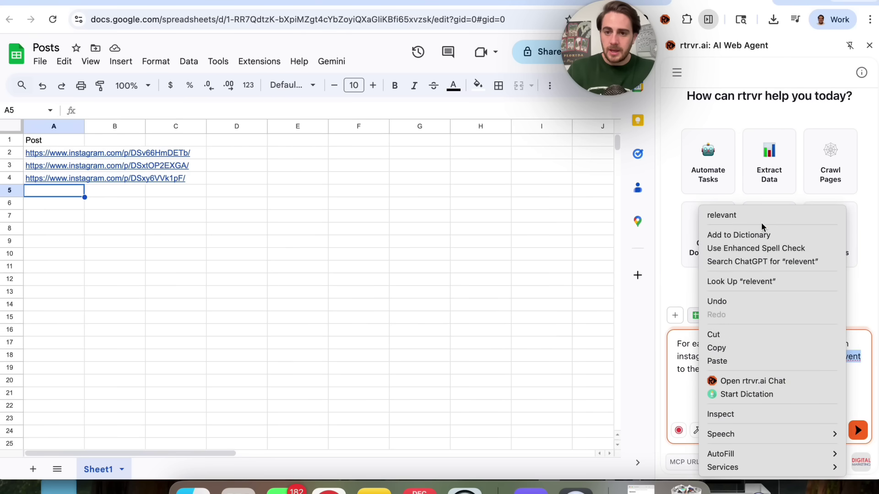
pyautogui.click(751, 216)
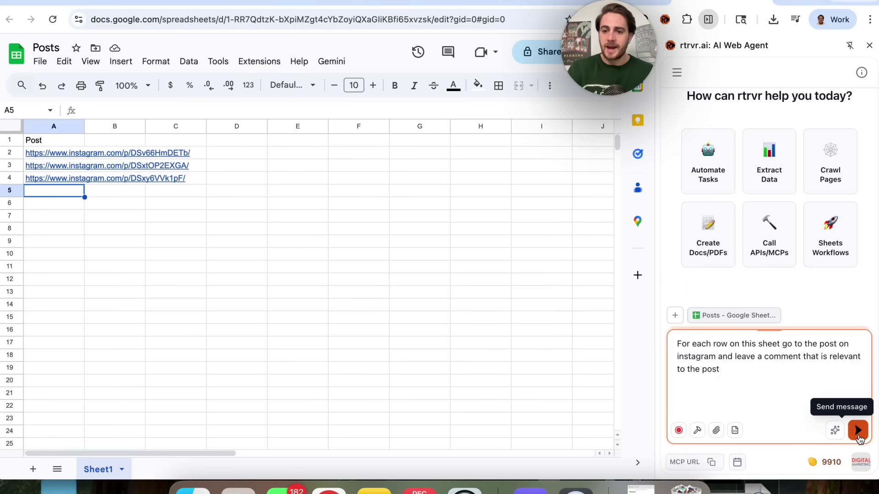
pyautogui.click(858, 432)
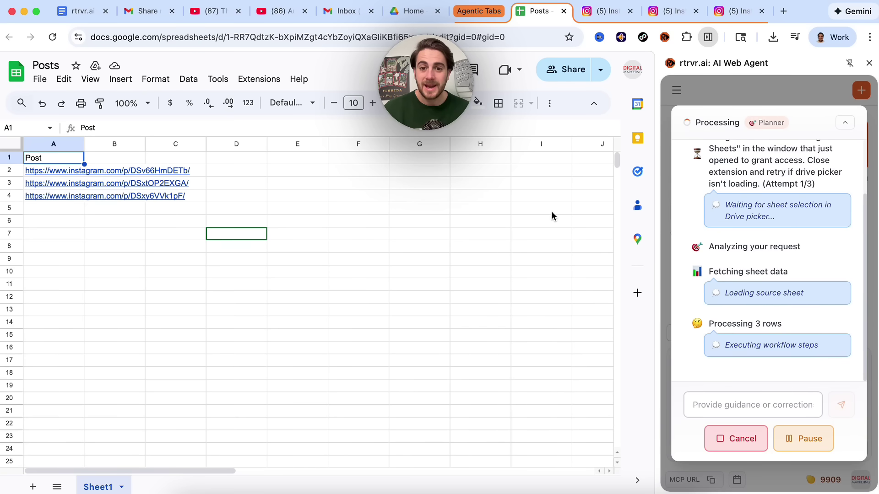
# Step: Check the three Instagram posts the agent commented on, then view the Posts sheet's results
pyautogui.click(606, 13)
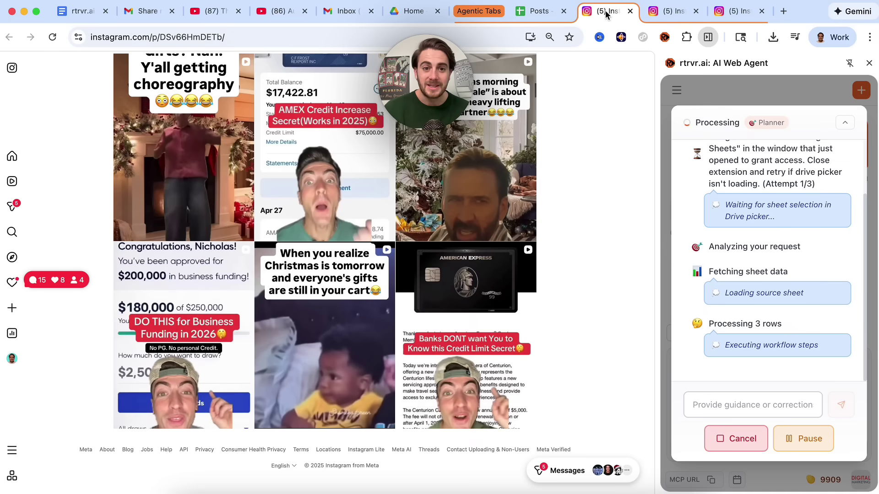
pyautogui.click(652, 14)
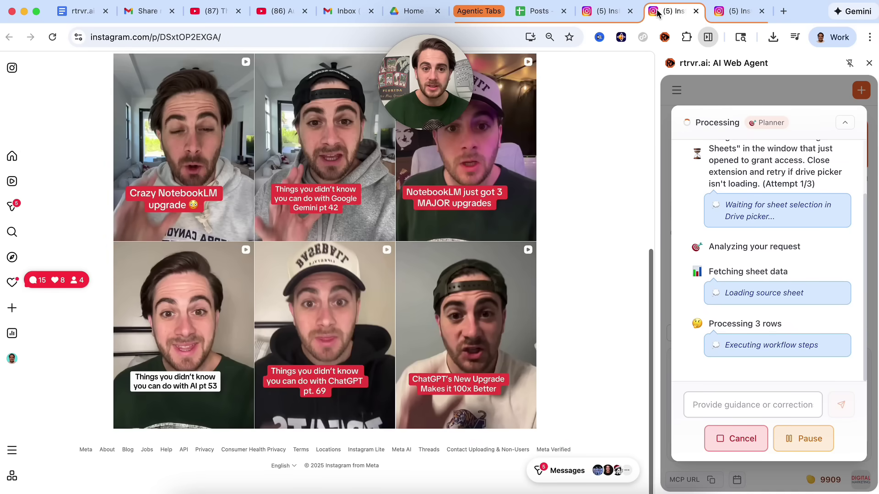
pyautogui.click(719, 14)
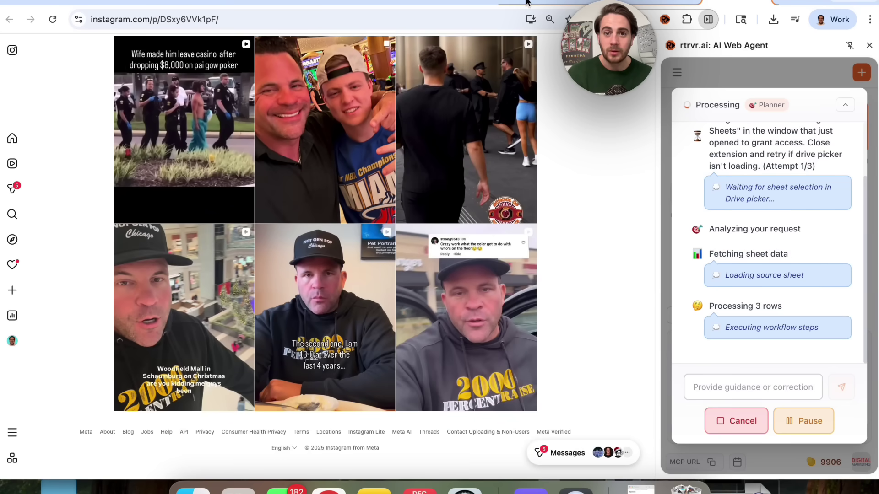
pyautogui.click(572, 2)
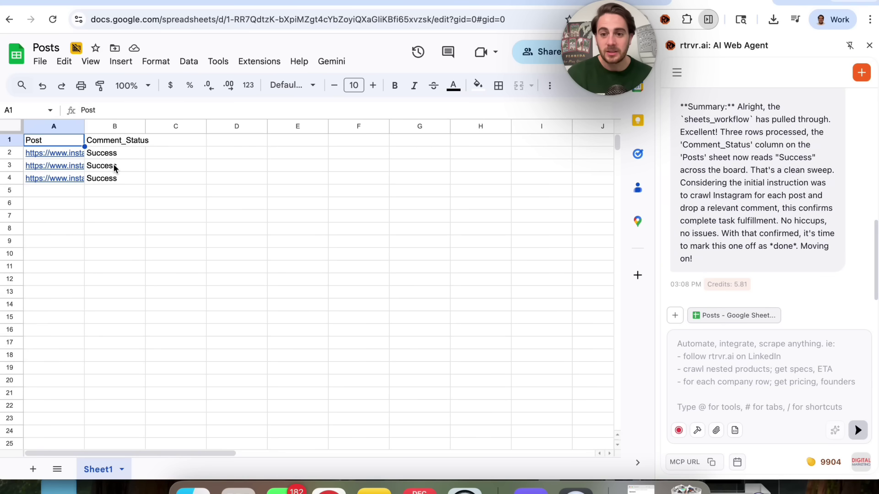
pyautogui.scroll(3, 747, 169)
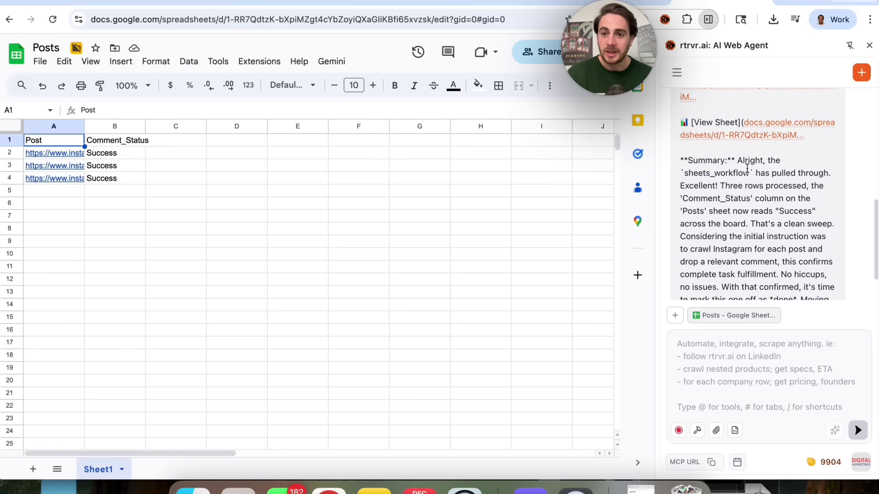
pyautogui.scroll(10, 747, 170)
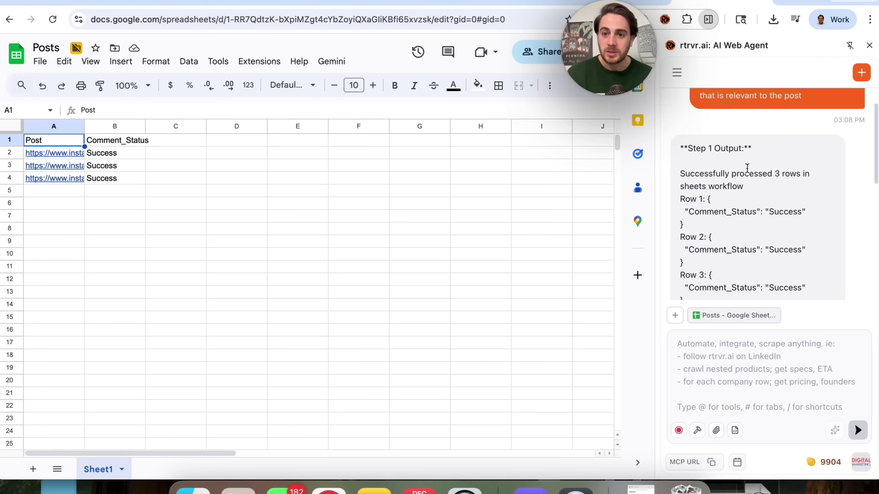
pyautogui.scroll(-10, 748, 172)
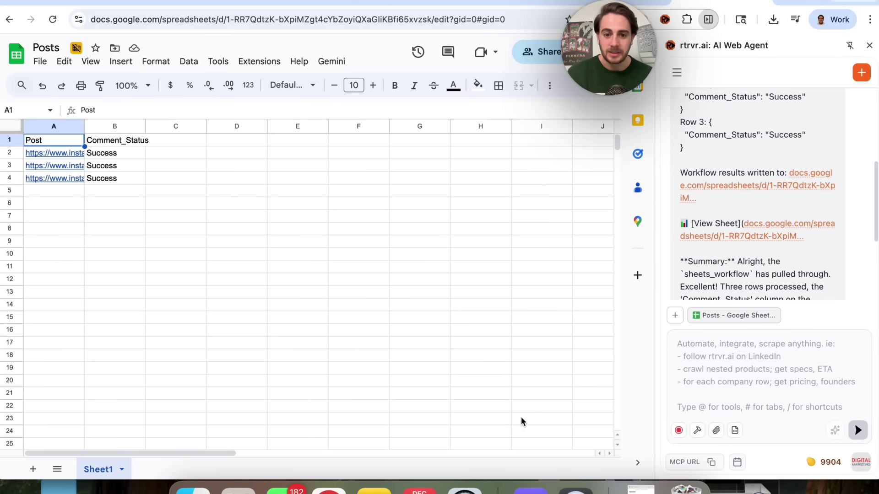
pyautogui.hotkey('ctrl', 'Tab')
pyautogui.scroll(-1, 434, 176)
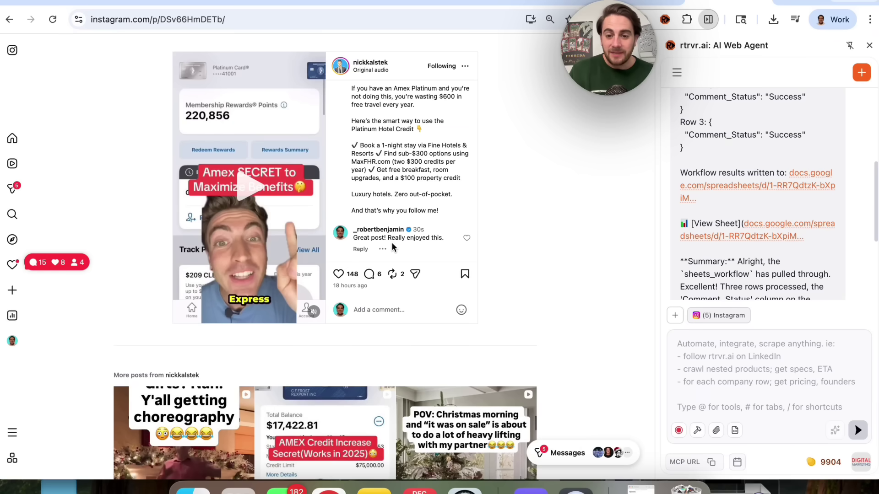
pyautogui.moveTo(411, 237)
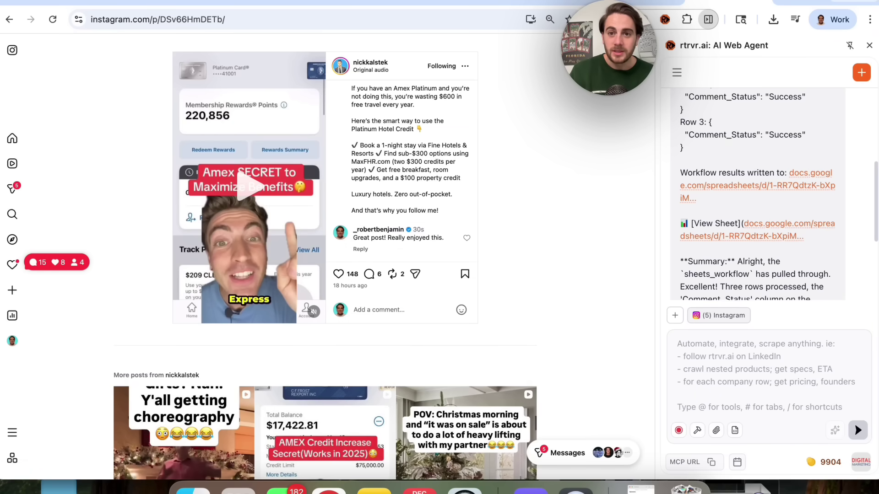
pyautogui.click(669, 2)
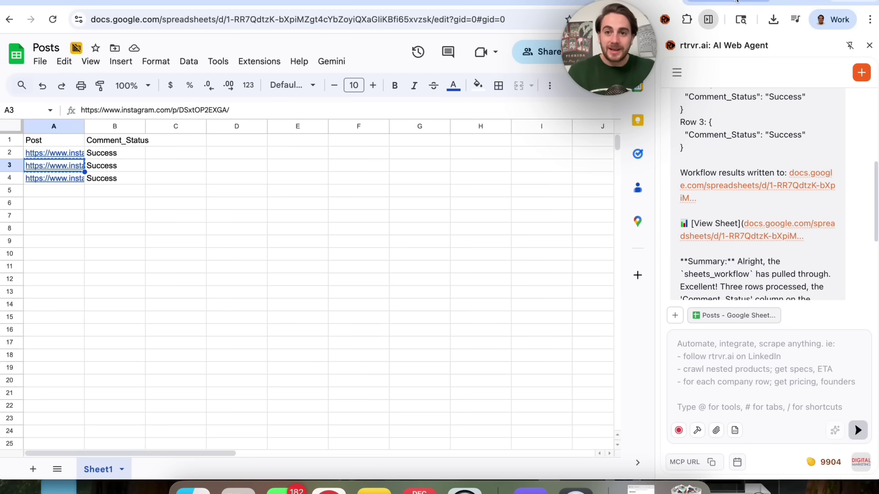
pyautogui.click(737, 1)
pyautogui.click(420, 20)
pyautogui.write('https://www.instagram.com/p/DSxtOP2EXGA/')
pyautogui.press('Return')
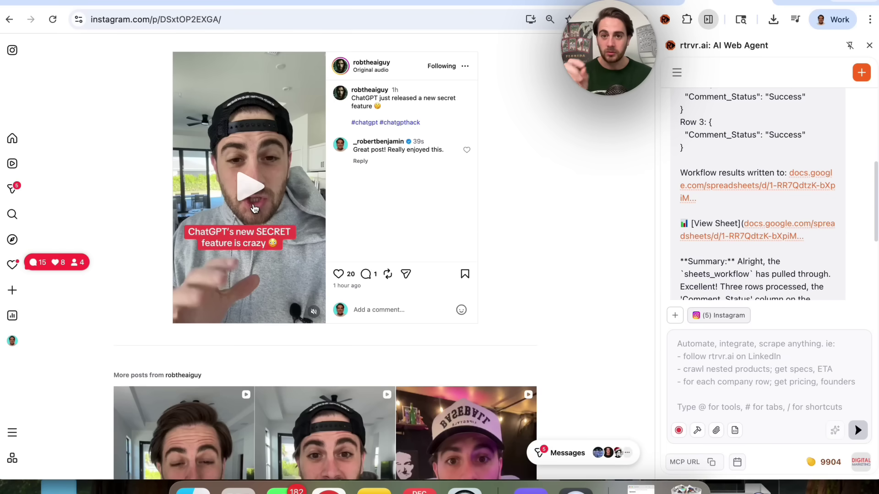
pyautogui.hotkey('ctrl', 'Tab')
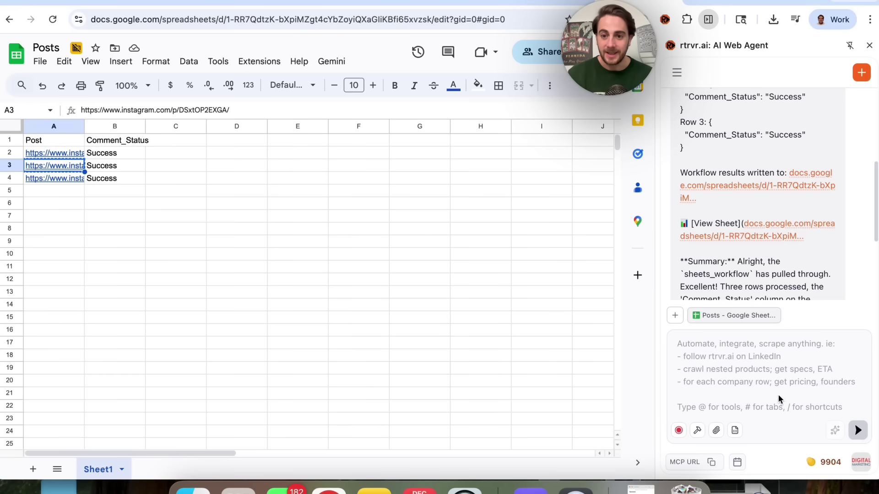
# Step: Create a new schedule titled 'Post Commentor' set to Run Once
pyautogui.click(737, 463)
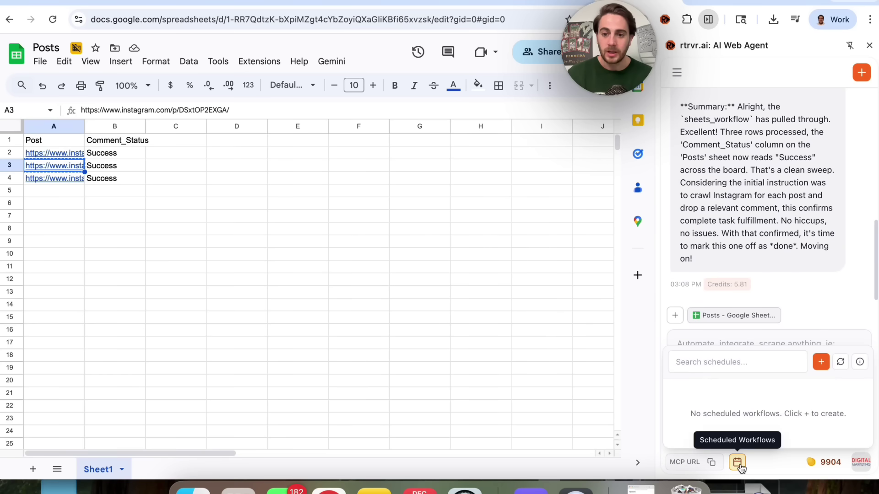
pyautogui.click(821, 362)
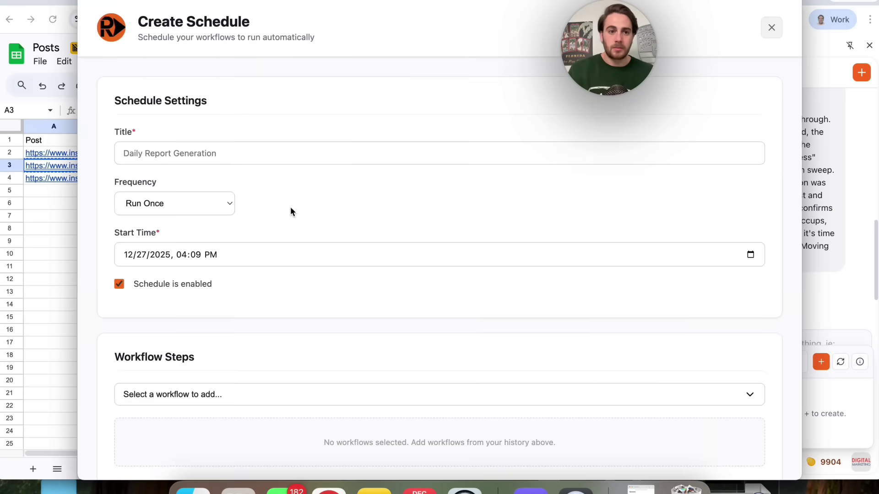
pyautogui.click(204, 158)
pyautogui.write('Post Commentor')
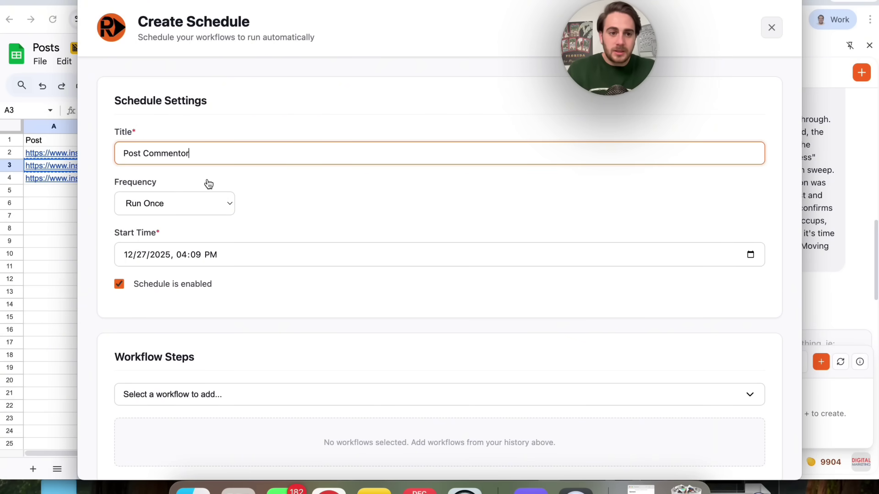
pyautogui.click(180, 204)
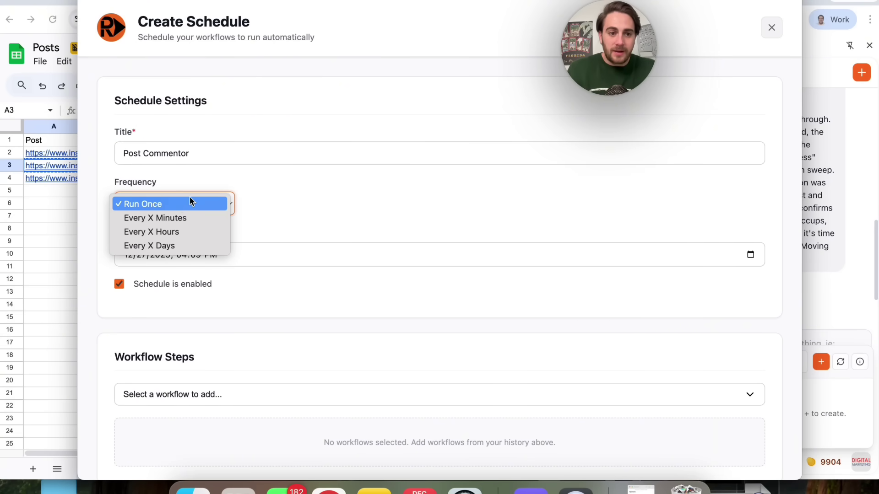
pyautogui.click(189, 203)
# Step: Add the Instagram commenting workflow as step 1, save the schedule, and view its details
pyautogui.scroll(-3, 174, 238)
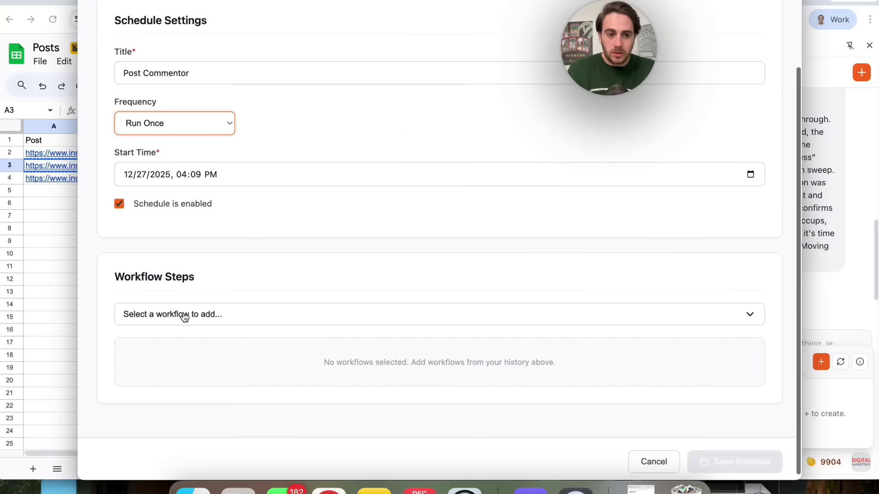
pyautogui.click(177, 313)
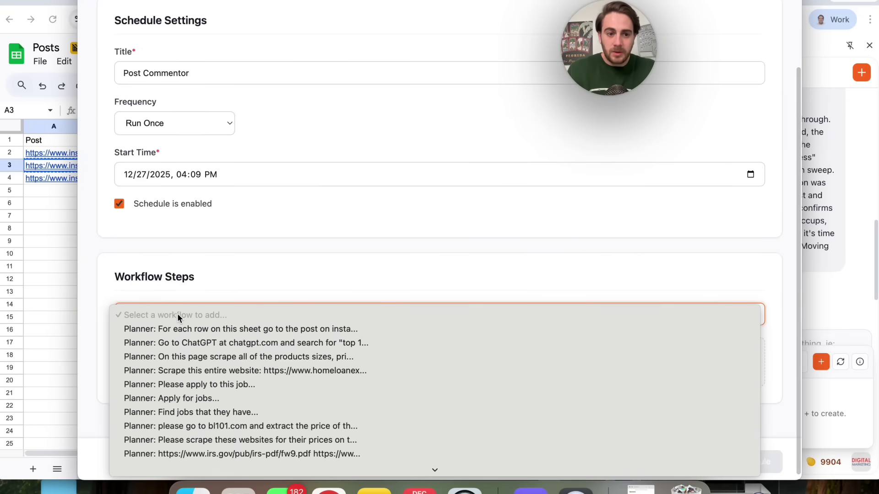
pyautogui.click(200, 332)
pyautogui.scroll(-2, 238, 342)
pyautogui.scroll(-5, 243, 337)
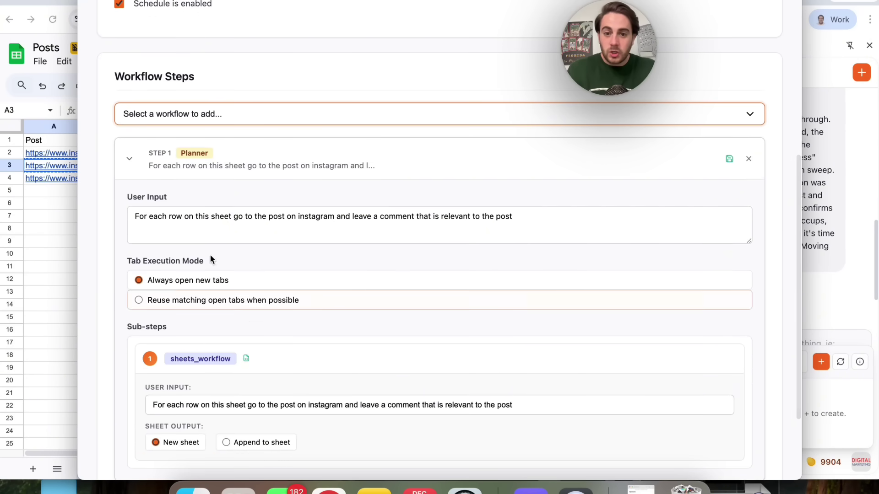
pyautogui.scroll(-3, 194, 356)
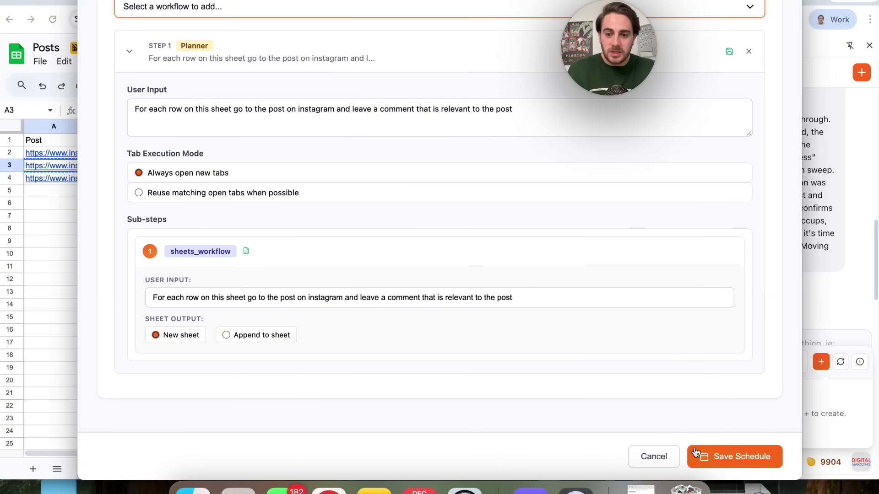
pyautogui.click(728, 456)
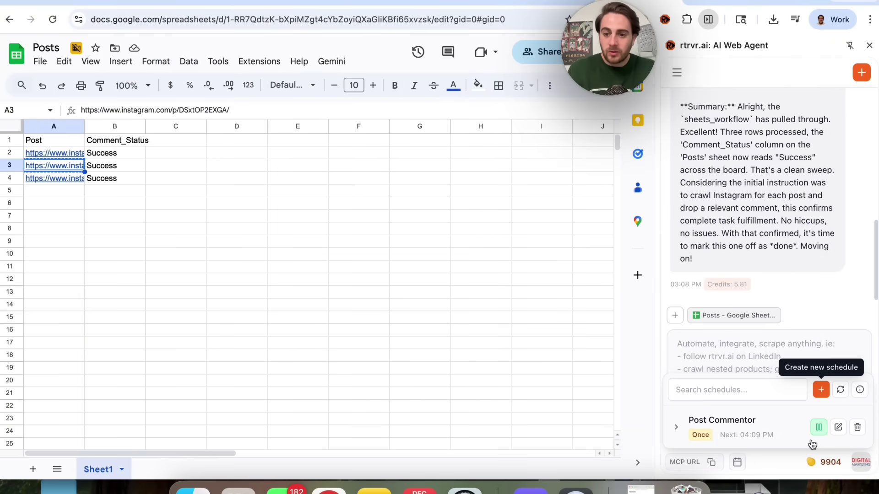
pyautogui.click(675, 438)
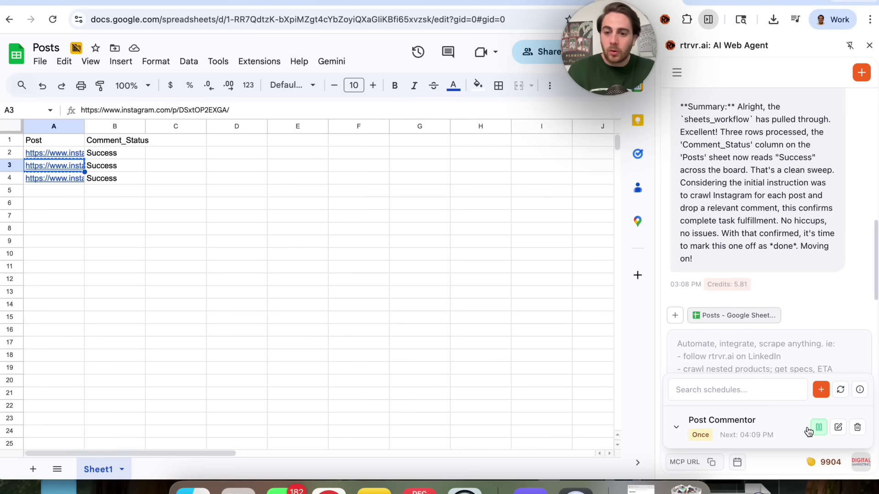